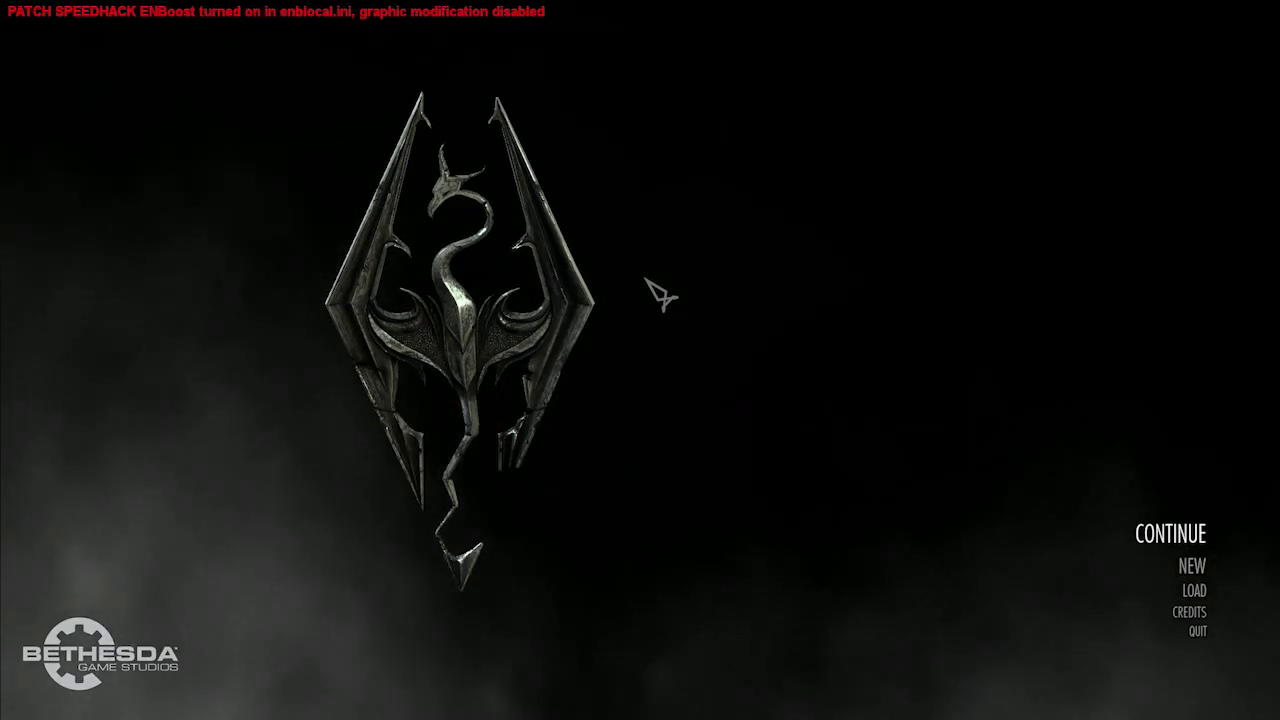
Load the saved game and examine the character's armor from the front.
{"action": "key", "text": "F12"}
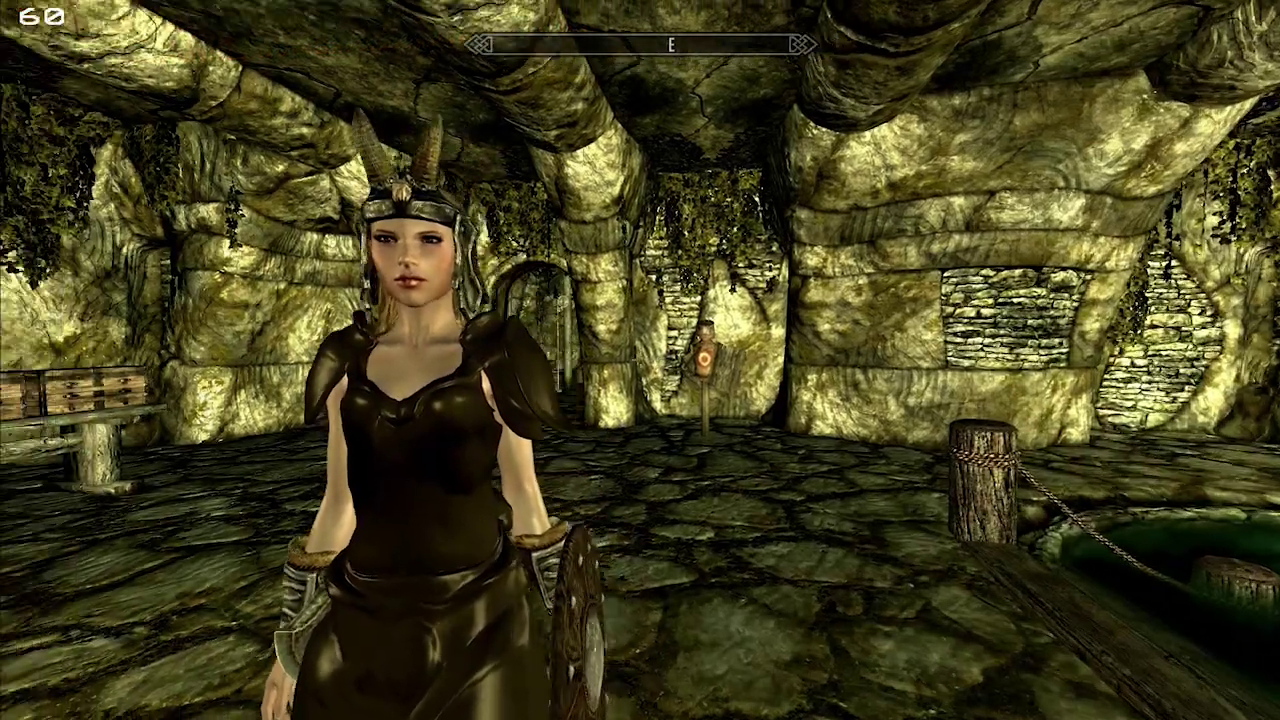
{"action": "key", "text": "w"}
{"action": "key", "text": "w"}
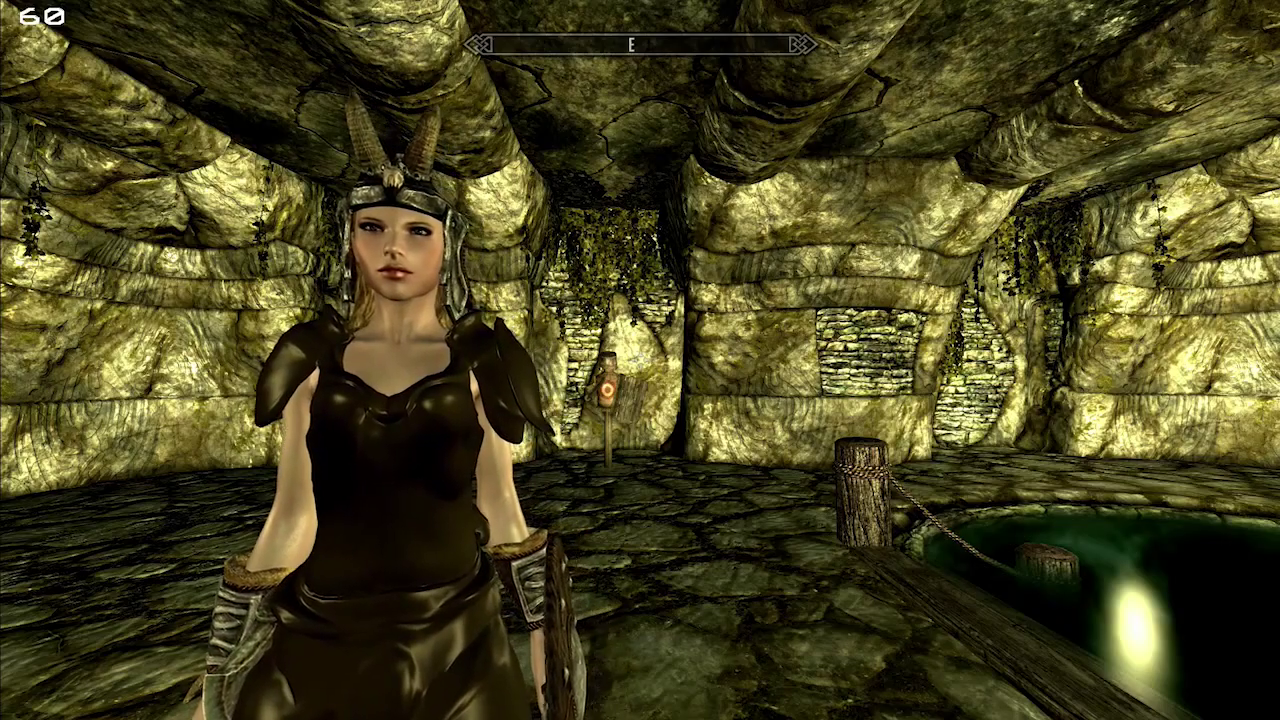
Re-equip the Scaled Armor from the character's inventory and view the character wearing it from farther away.
{"action": "key", "text": "Tab"}
{"action": "left_click", "coordinate": [875, 360]}
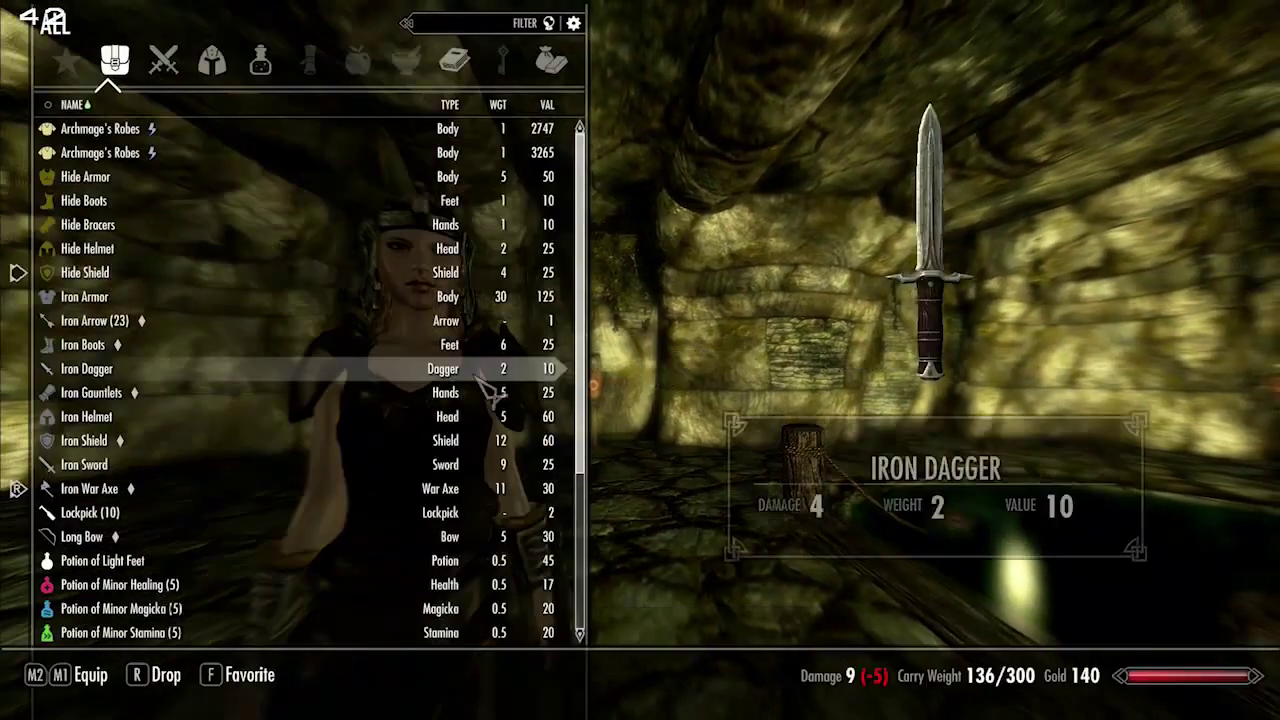
{"action": "scroll", "coordinate": [150, 590], "scroll_direction": "down", "scroll_amount": 8}
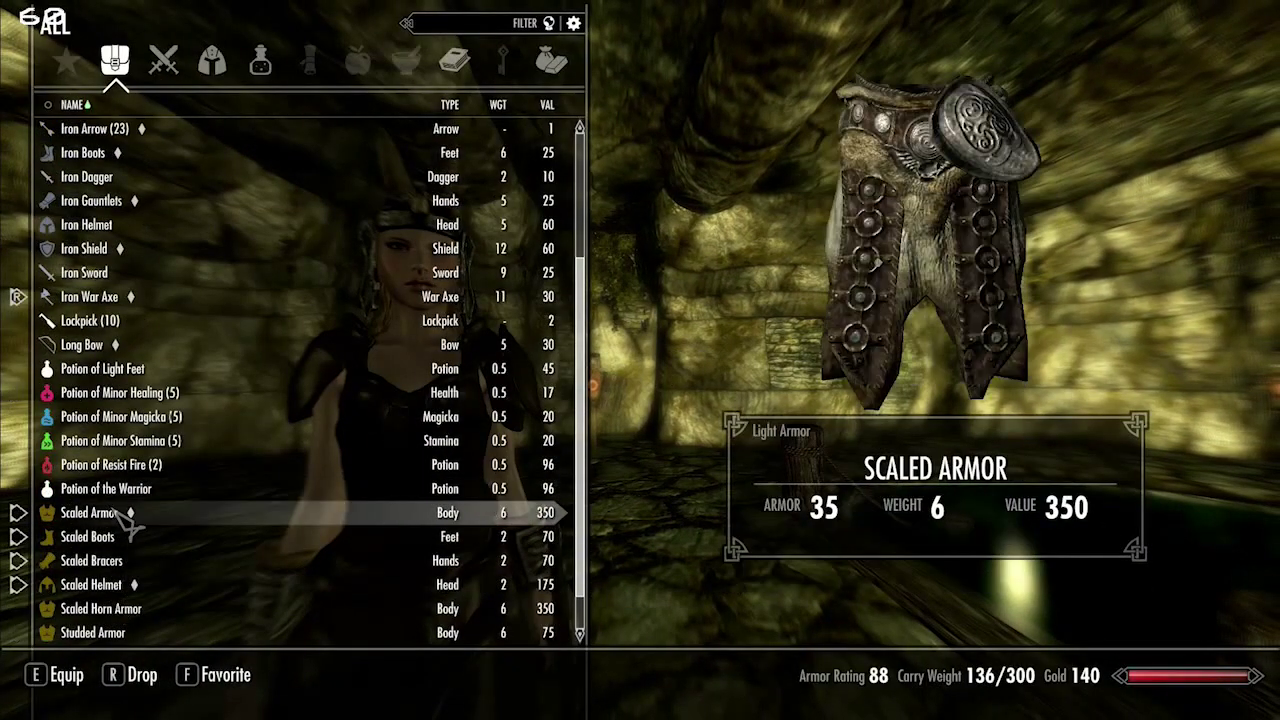
{"action": "left_click", "coordinate": [123, 519]}
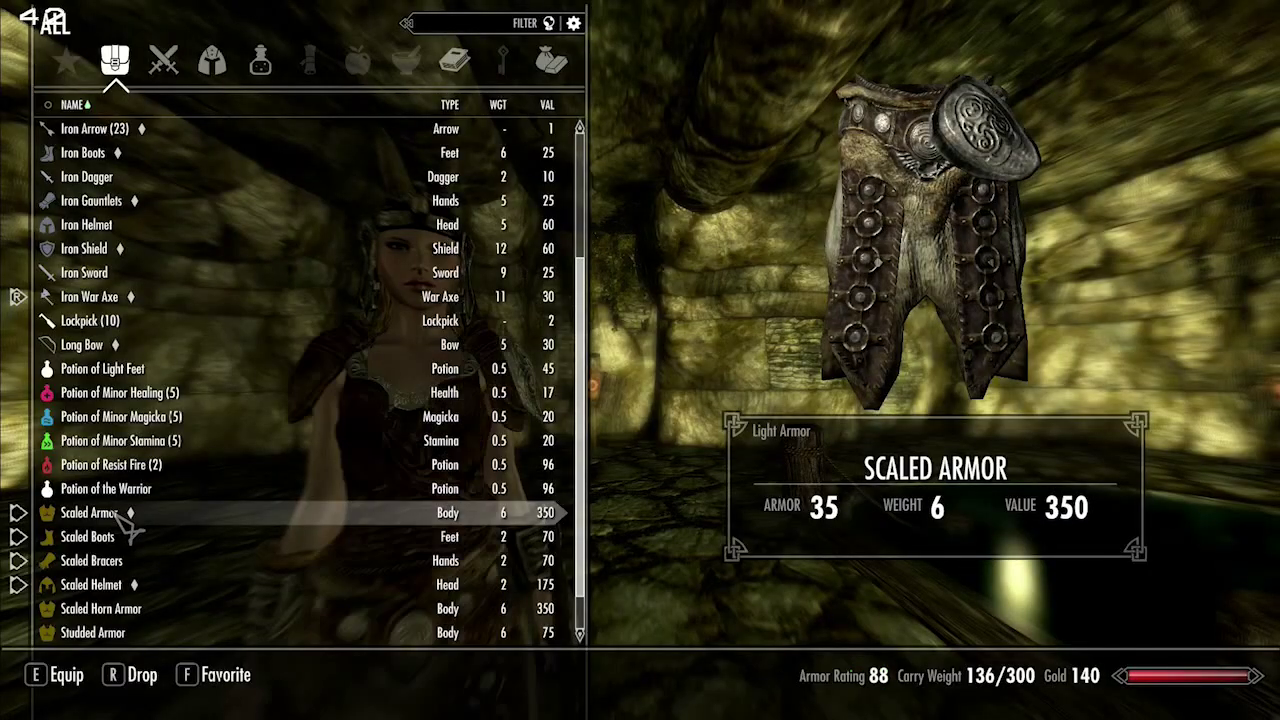
{"action": "key", "text": "Tab"}
{"action": "scroll", "coordinate": [640, 360], "scroll_direction": "down", "scroll_amount": 3}
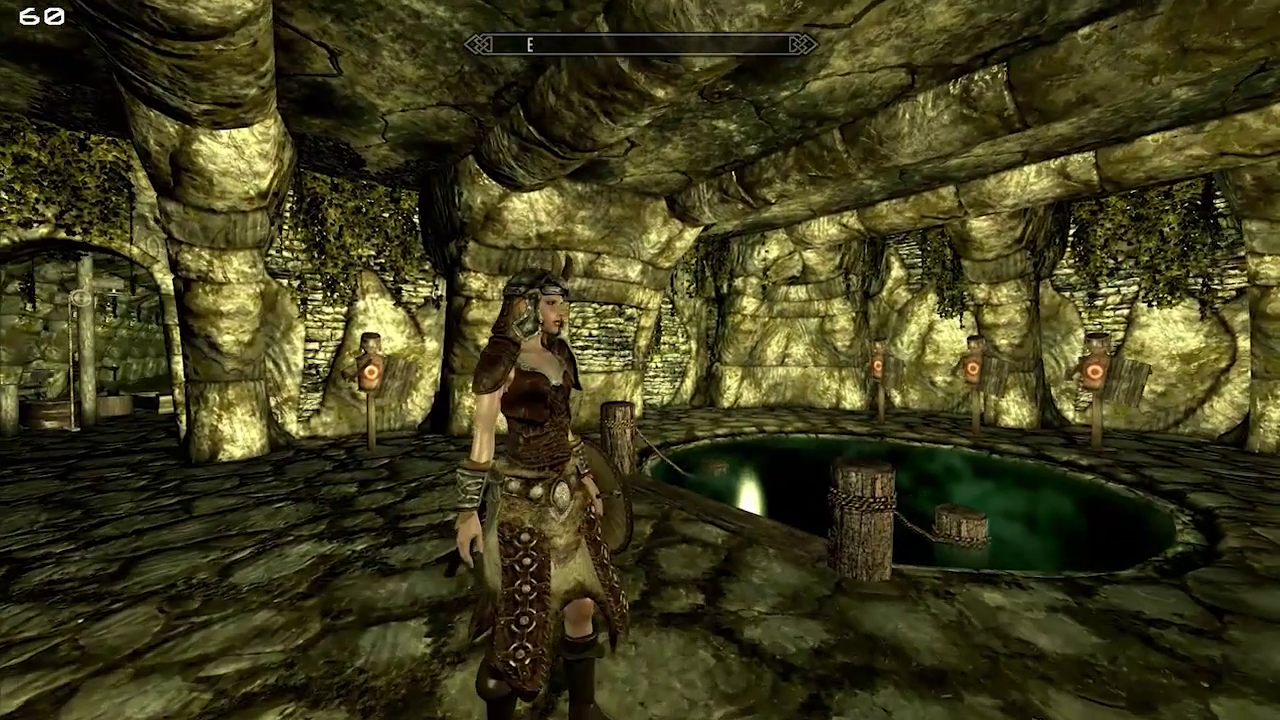
{"action": "scroll", "coordinate": [640, 360], "scroll_direction": "up", "scroll_amount": 4}
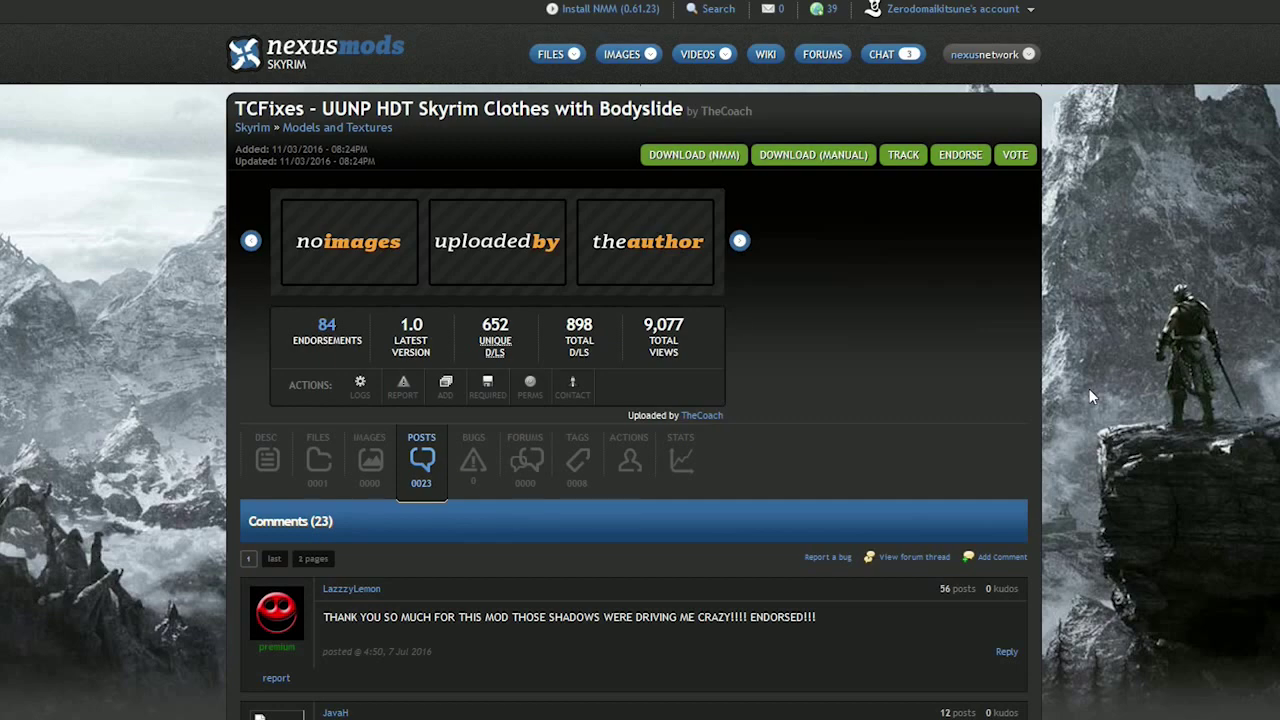
Read the TCFixes mod page comments down to the mesh fix advice and highlight the term Consistency Flags.
{"action": "scroll", "coordinate": [1090, 396], "scroll_direction": "down", "scroll_amount": 15}
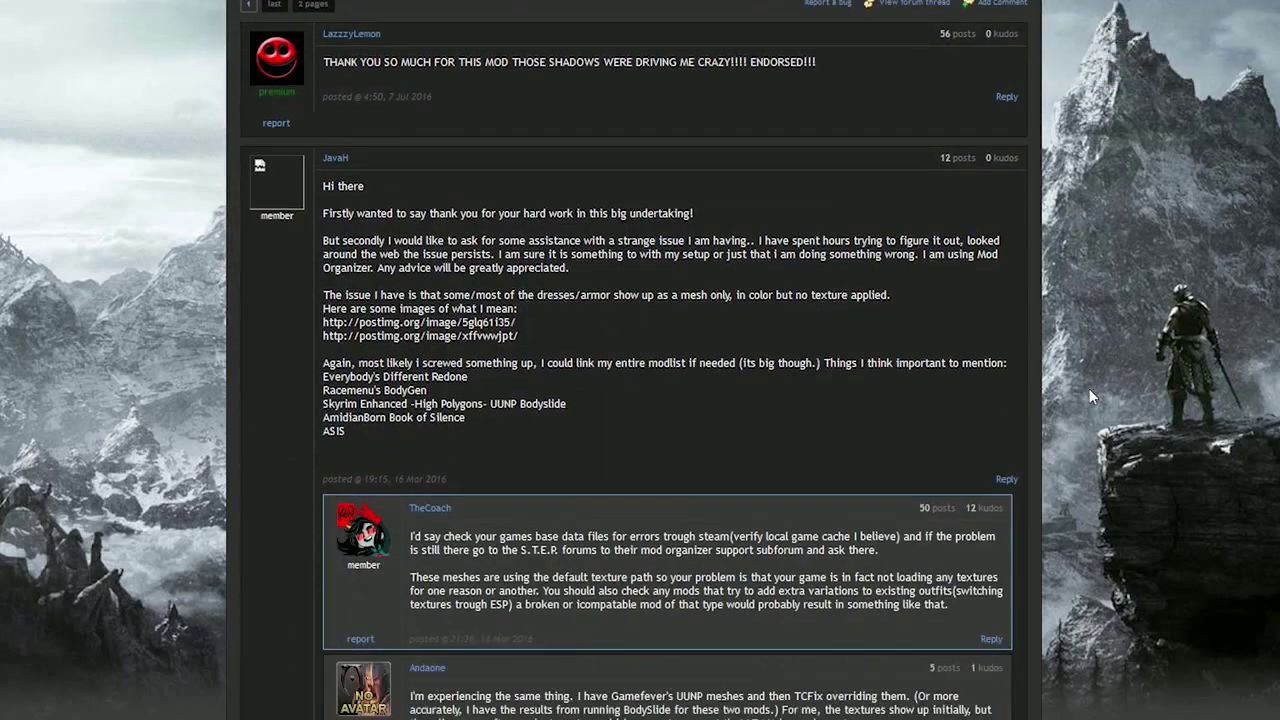
{"action": "scroll", "coordinate": [1090, 396], "scroll_direction": "down", "scroll_amount": 3}
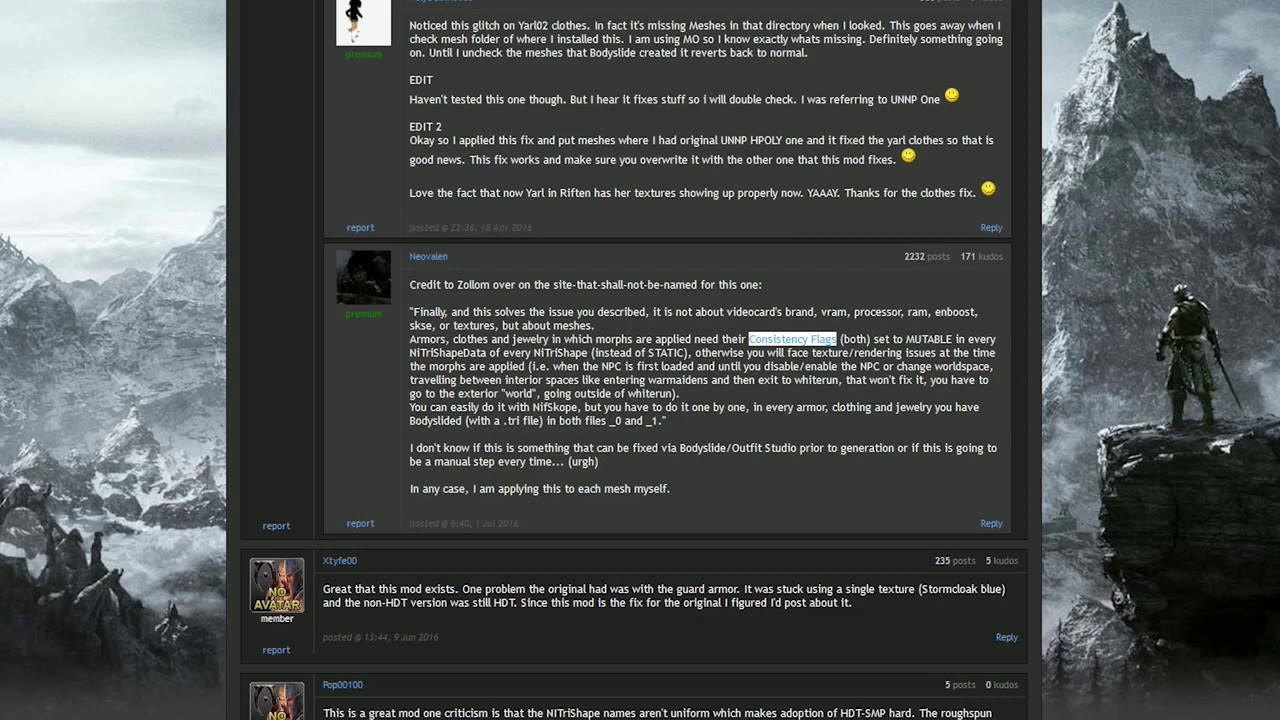
{"action": "left_click", "coordinate": [792, 339]}
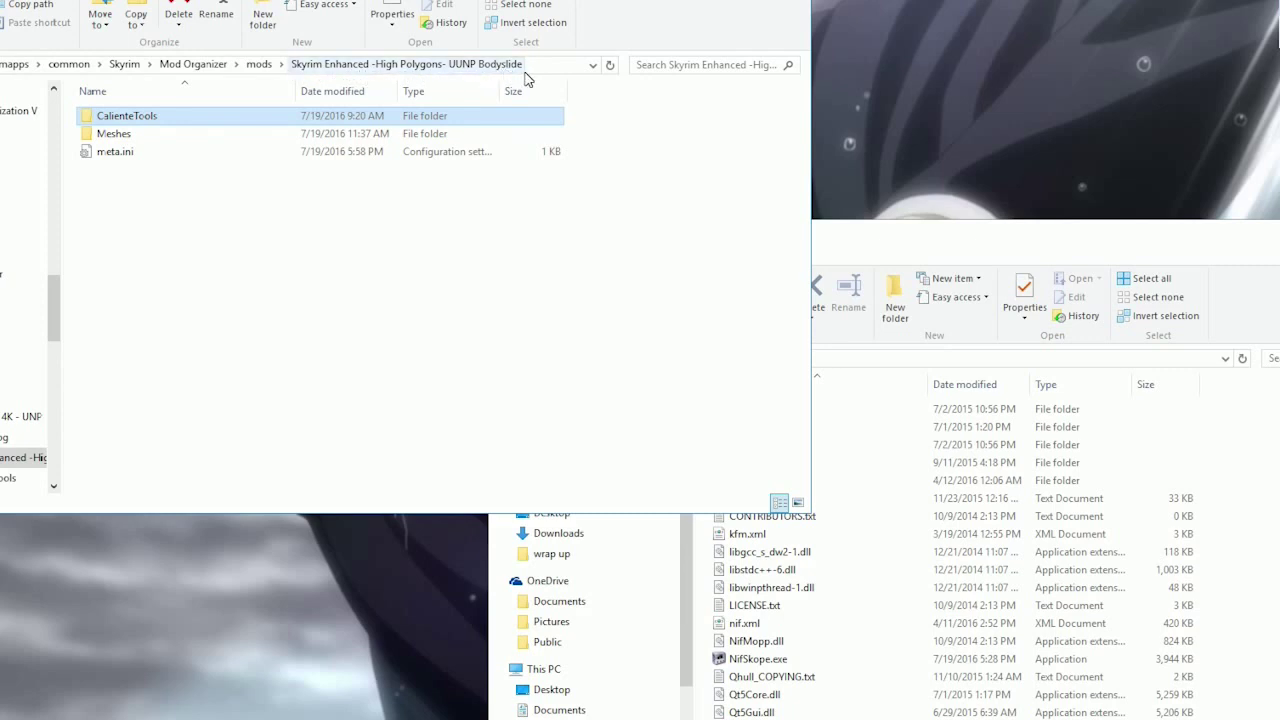
Open the hide folder inside CalienteTools, BodySlide, ShapeData, s6HighPolyUUNPSkyrim of the Skyrim Enhanced UUNP Bodyslide mod.
{"action": "double_click", "coordinate": [148, 118]}
{"action": "double_click", "coordinate": [148, 118]}
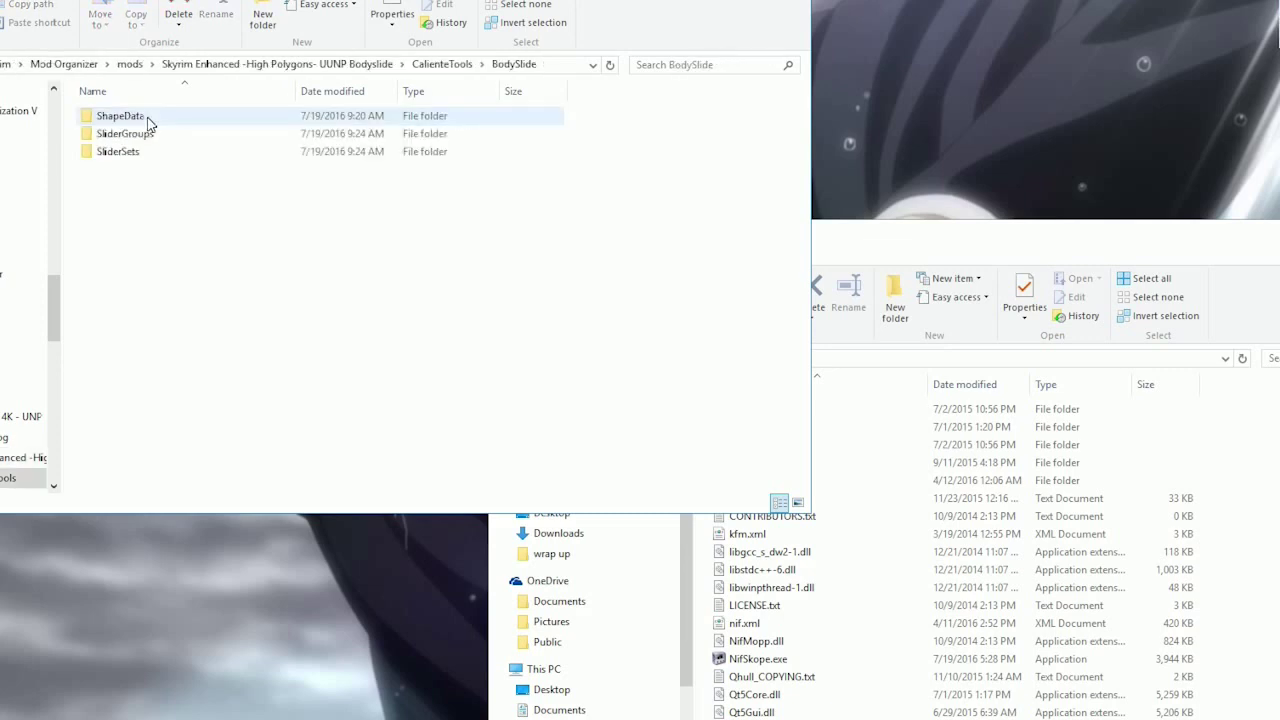
{"action": "double_click", "coordinate": [148, 118]}
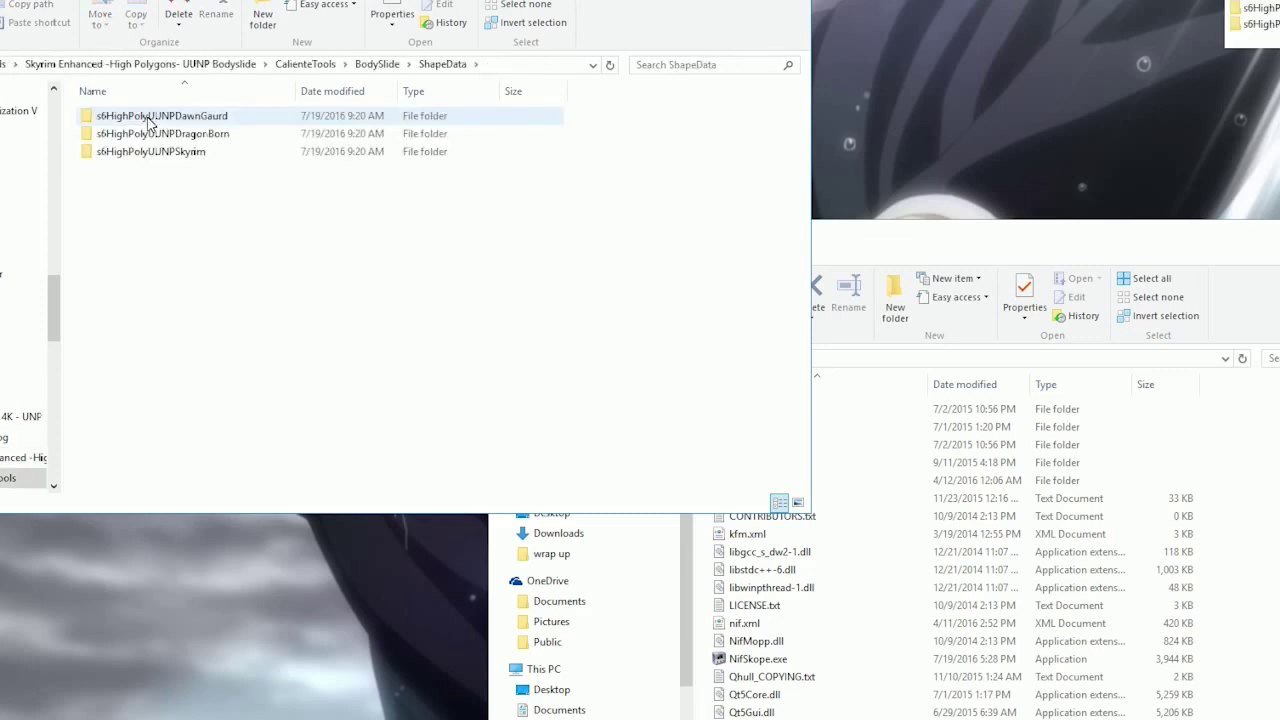
{"action": "double_click", "coordinate": [152, 155]}
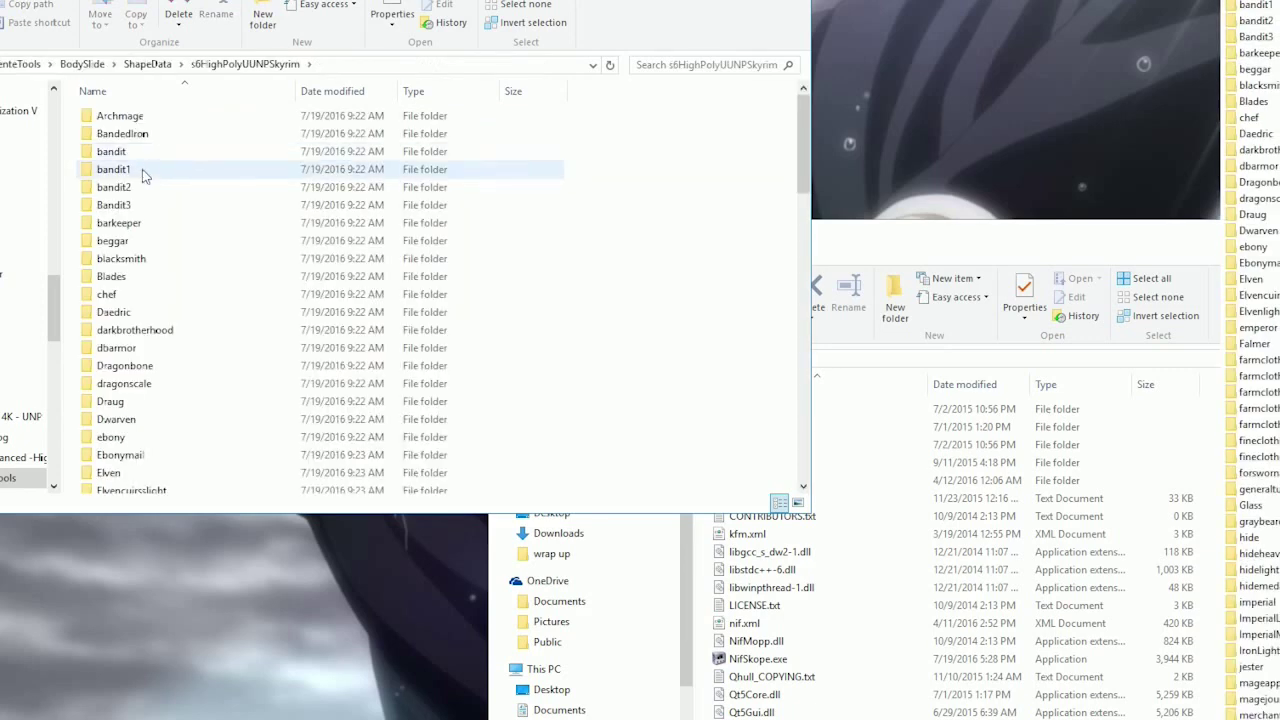
{"action": "scroll", "coordinate": [142, 175], "scroll_direction": "down", "scroll_amount": 20}
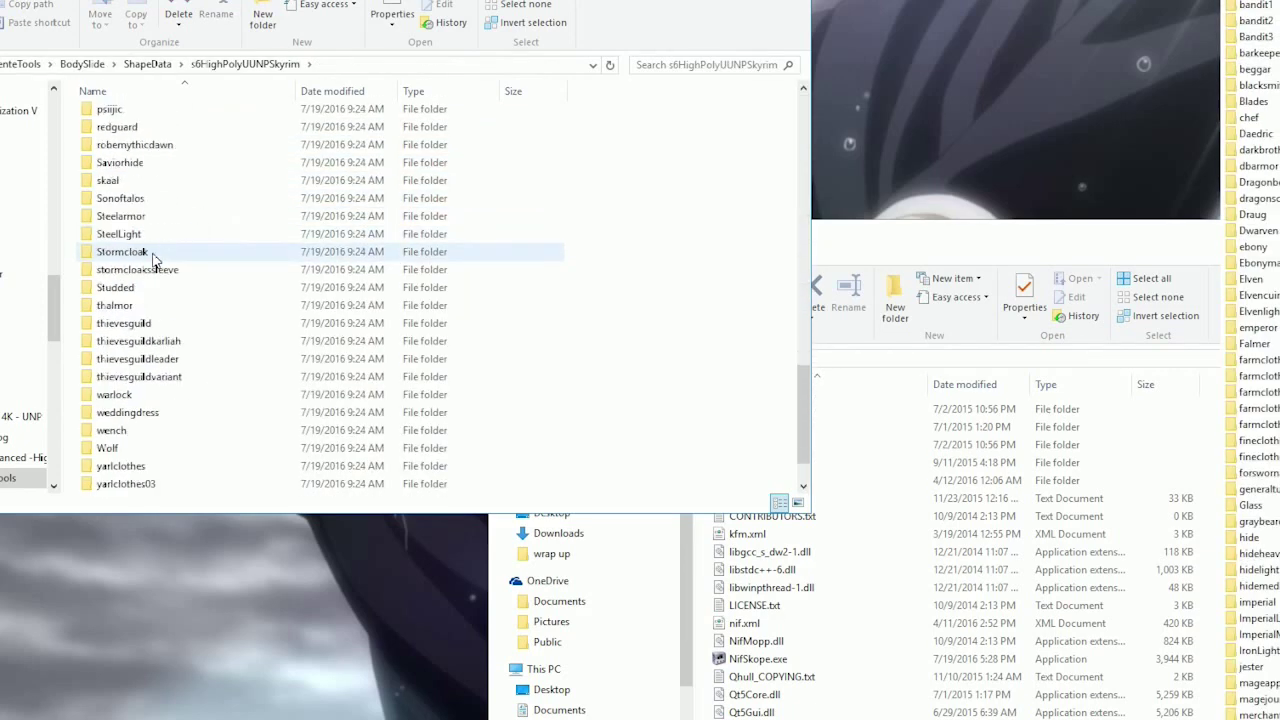
{"action": "scroll", "coordinate": [153, 260], "scroll_direction": "up", "scroll_amount": 20}
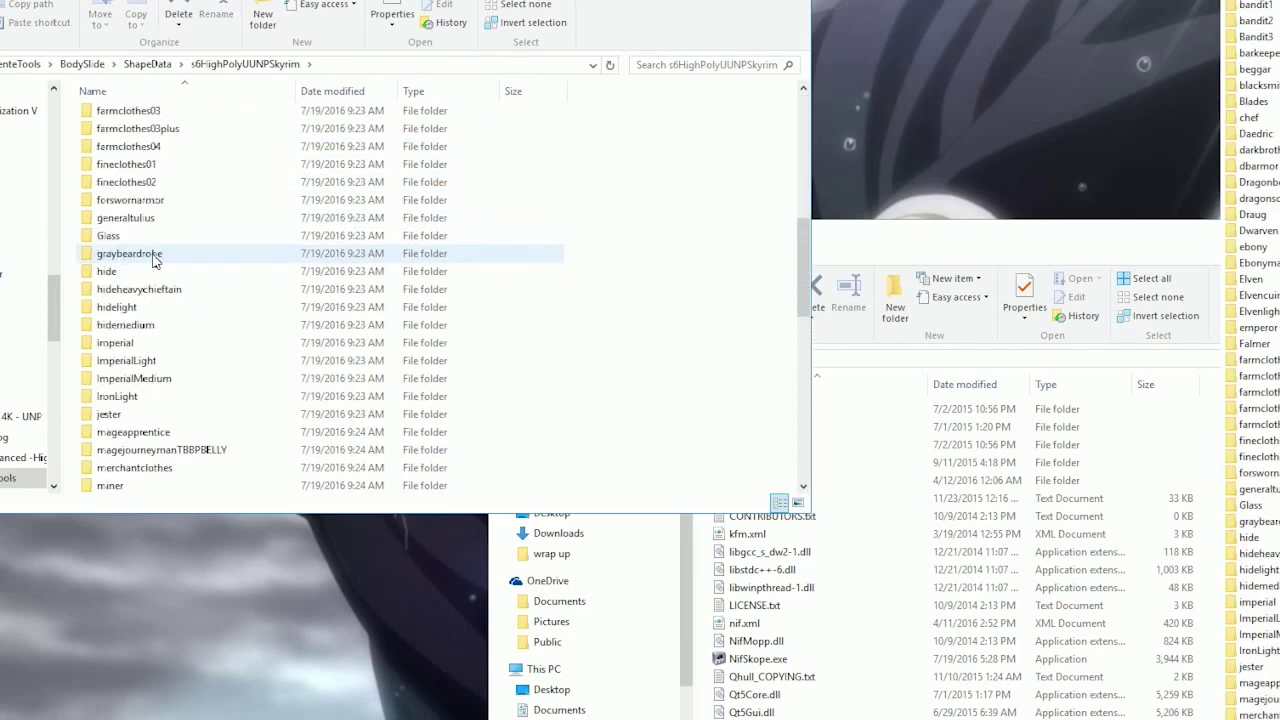
{"action": "scroll", "coordinate": [153, 260], "scroll_direction": "up", "scroll_amount": 3}
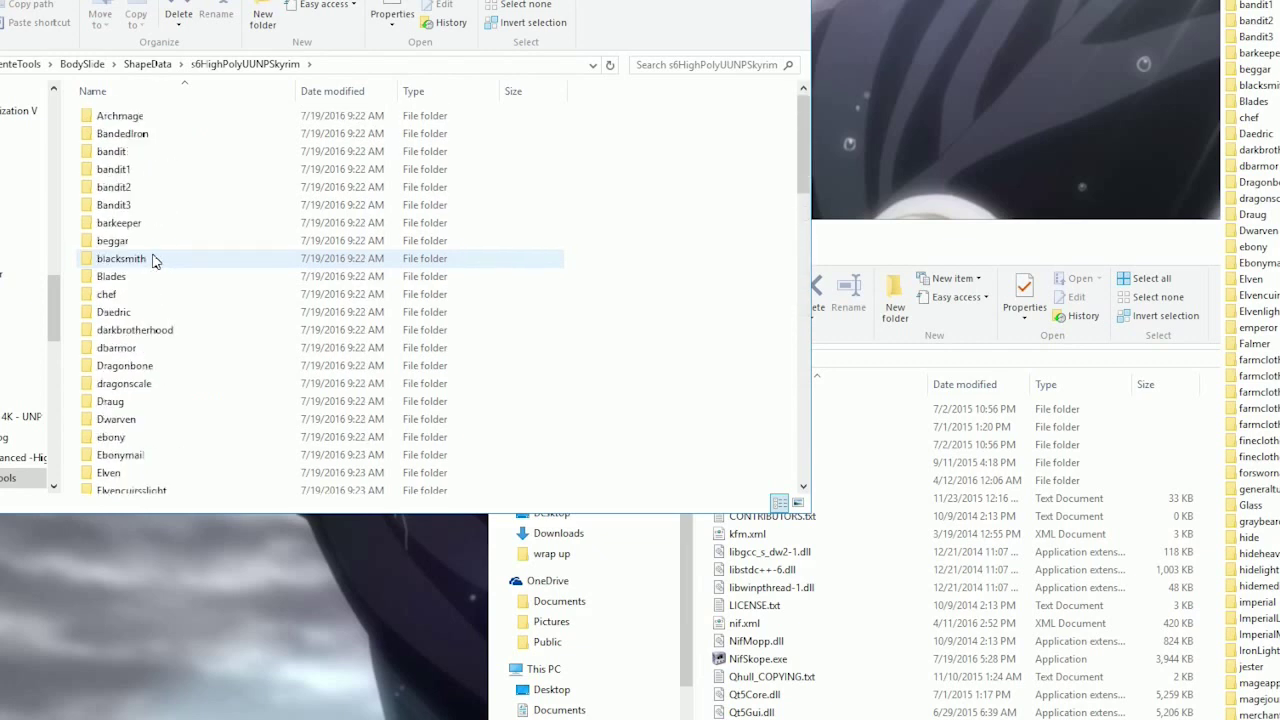
{"action": "scroll", "coordinate": [150, 275], "scroll_direction": "down", "scroll_amount": 12}
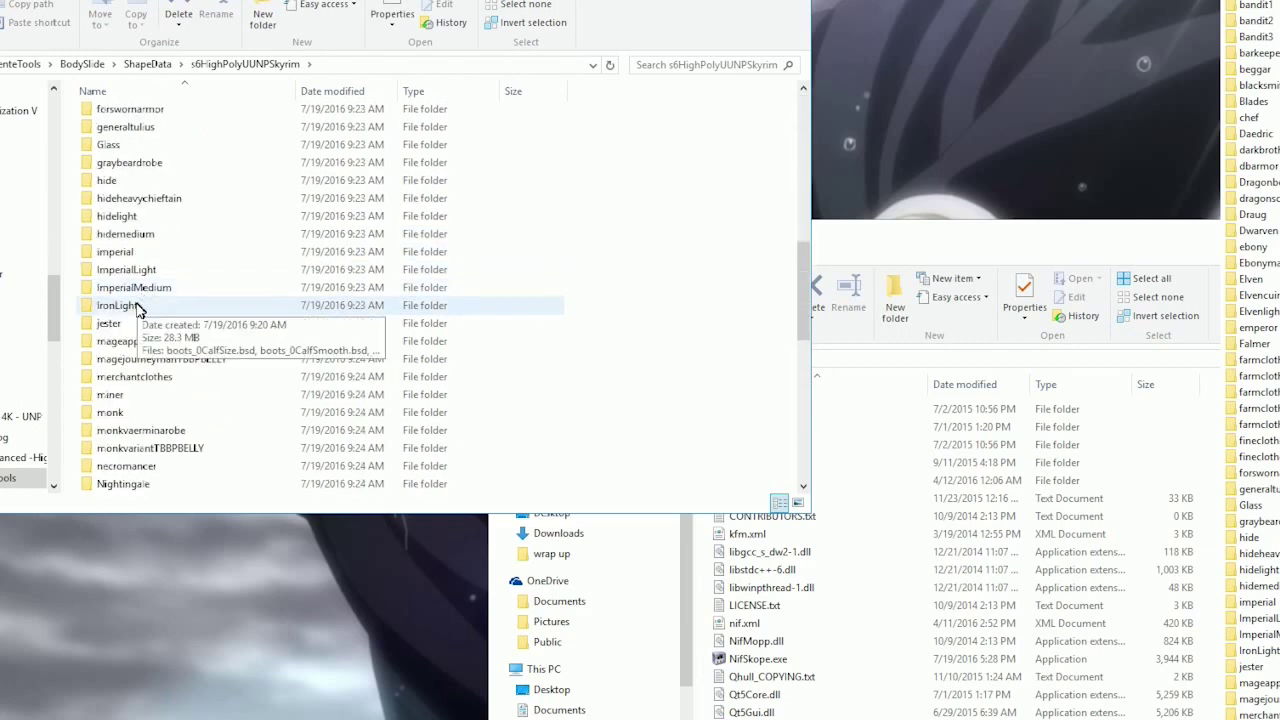
{"action": "double_click", "coordinate": [140, 180]}
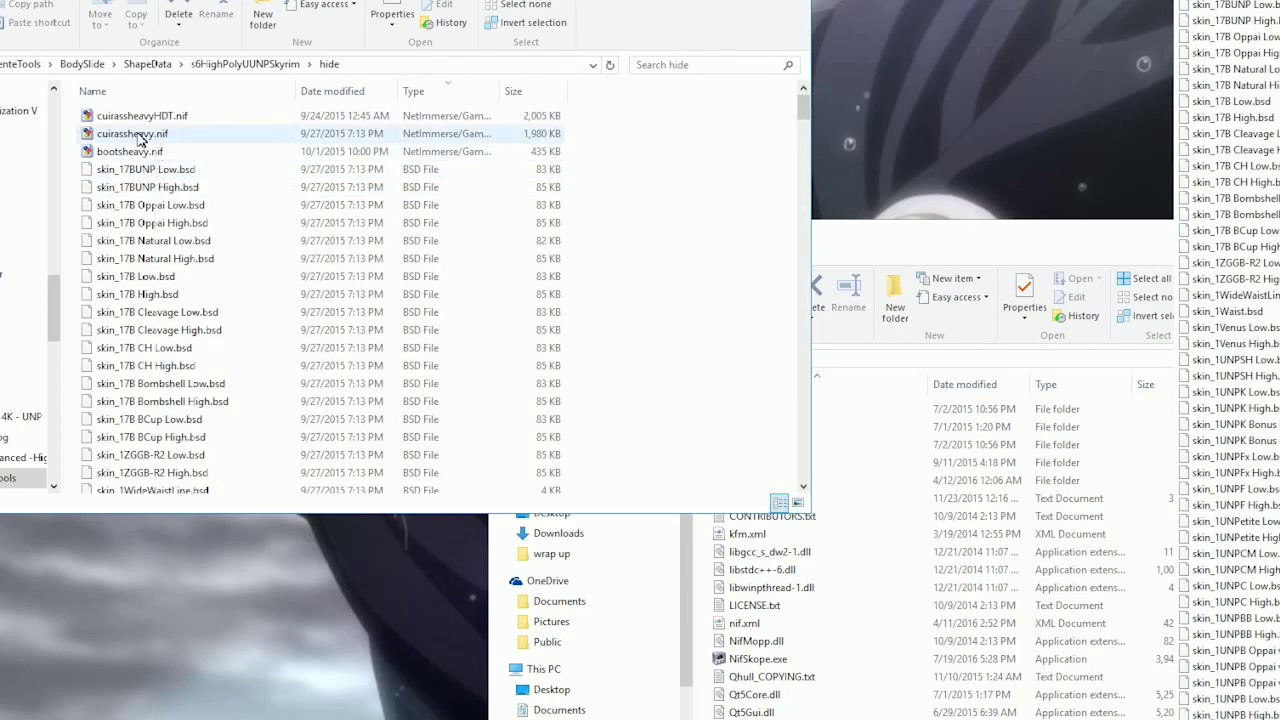
Open cuirassheavy.nif in NifSkope and expand the scene root with its armor and skin_1 shapes.
{"action": "left_click_drag", "start_coordinate": [138, 134], "coordinate": [757, 667]}
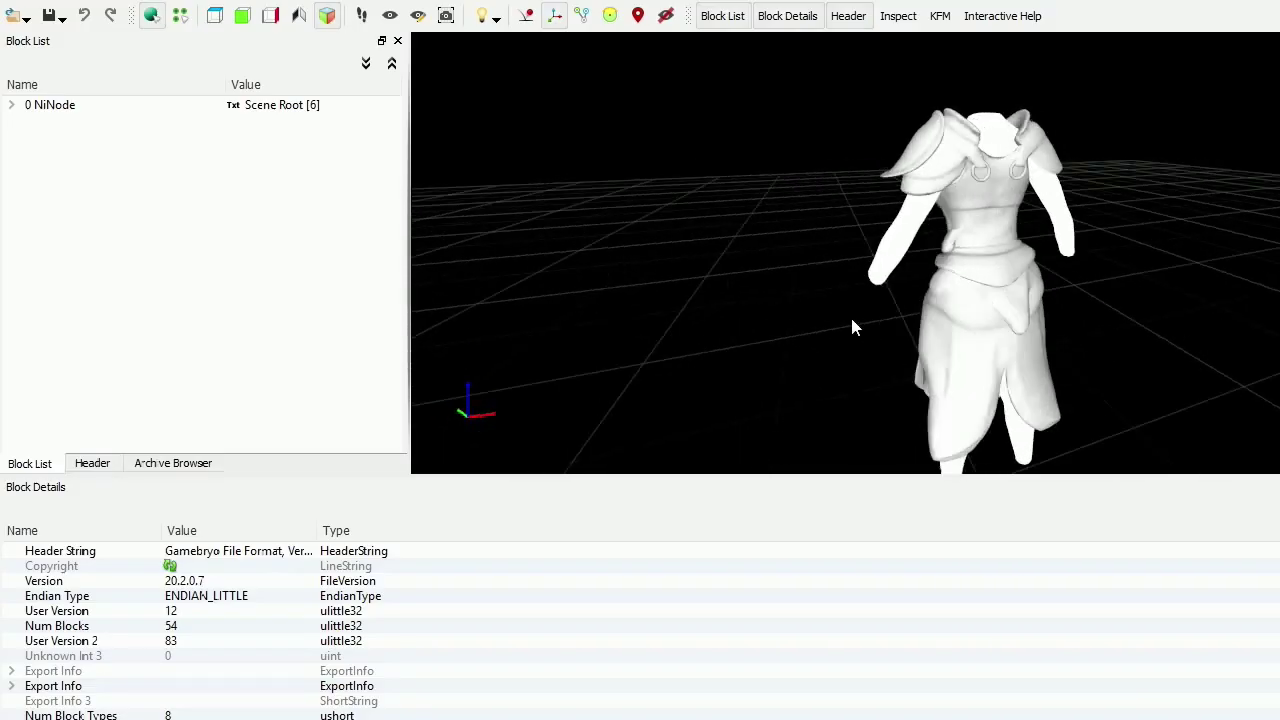
{"action": "left_click_drag", "start_coordinate": [852, 327], "coordinate": [1026, 289]}
{"action": "left_click", "coordinate": [11, 105]}
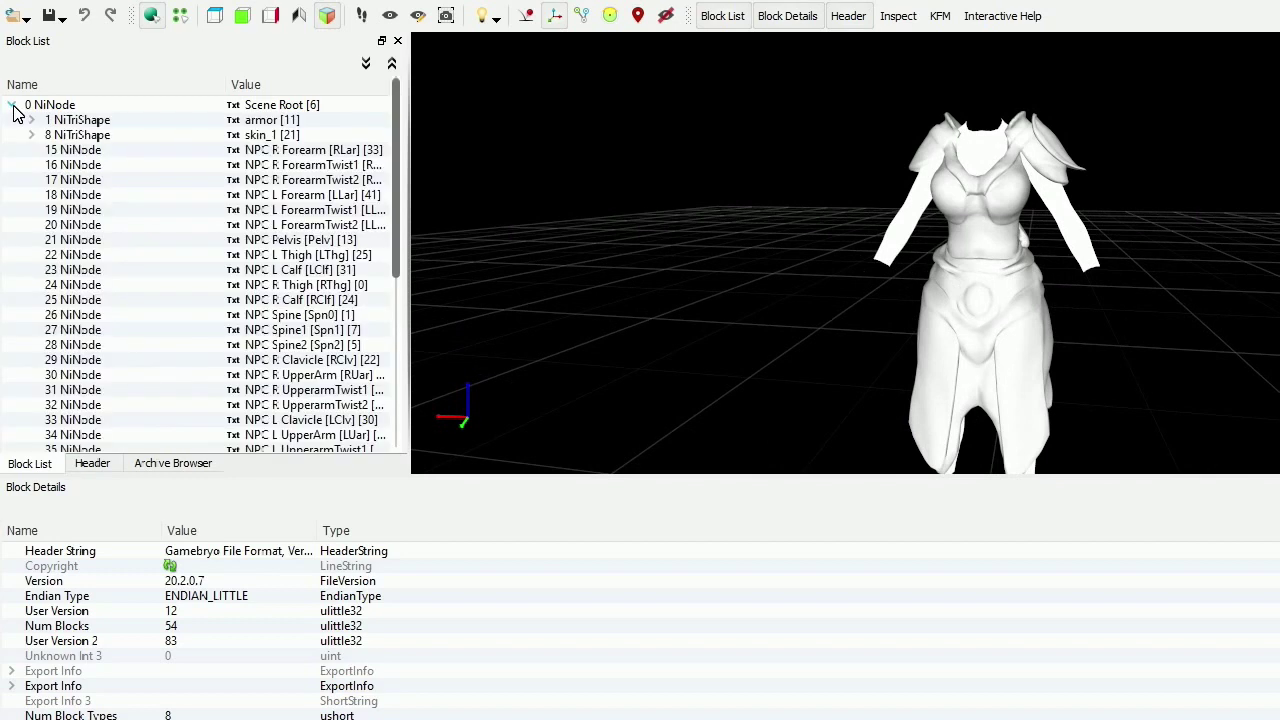
{"action": "left_click", "coordinate": [31, 120]}
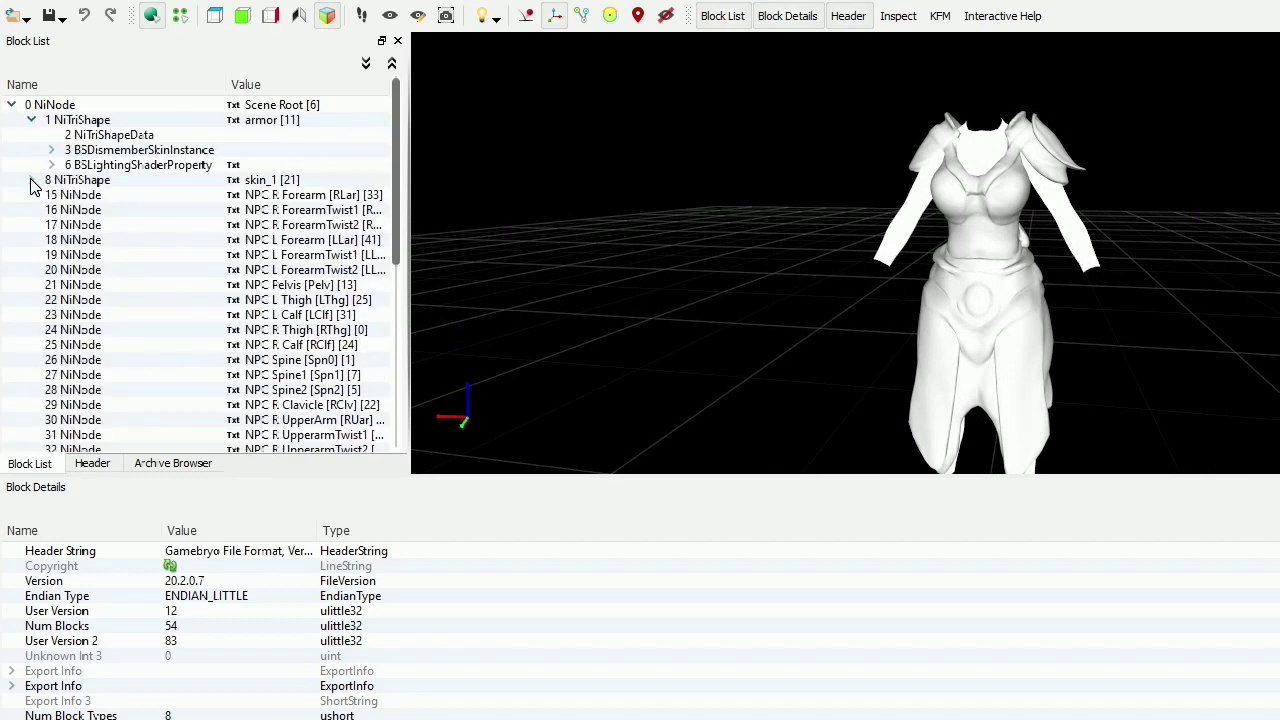
{"action": "left_click", "coordinate": [32, 181]}
Check the Consistency Flags in the skin_1 shape's NiTriShapeData.
{"action": "left_click", "coordinate": [100, 135]}
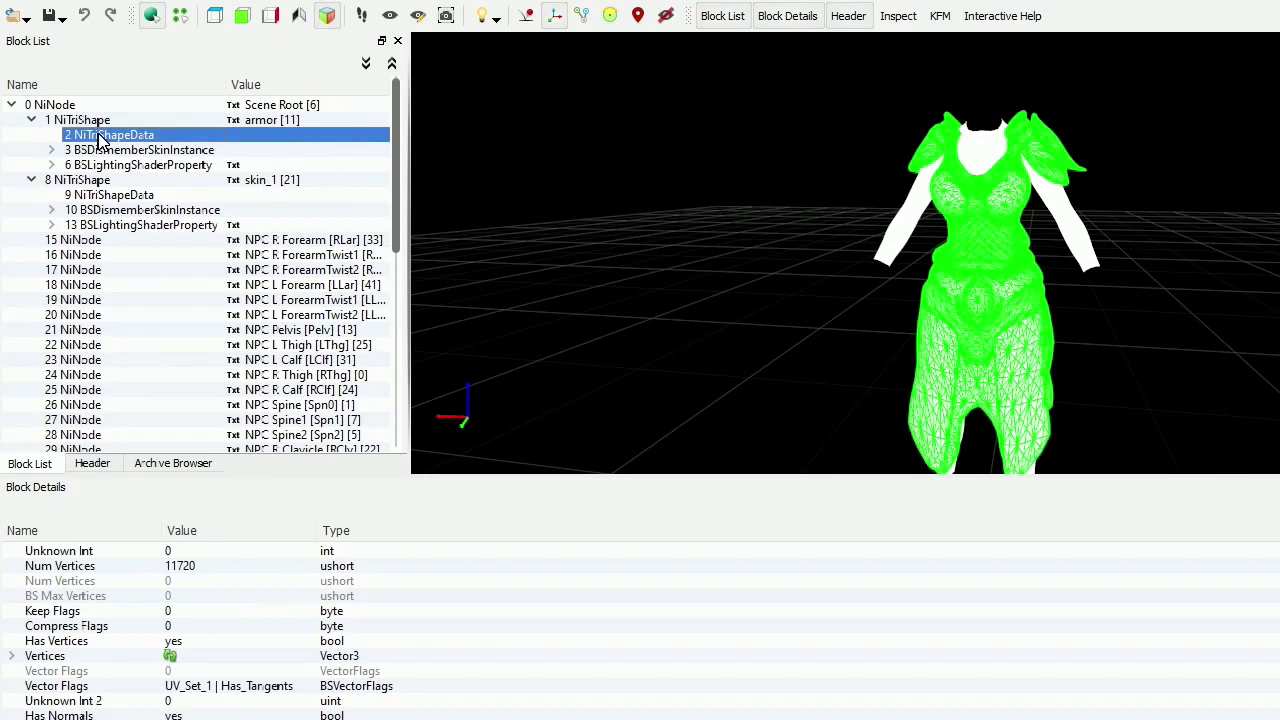
{"action": "left_click", "coordinate": [112, 196]}
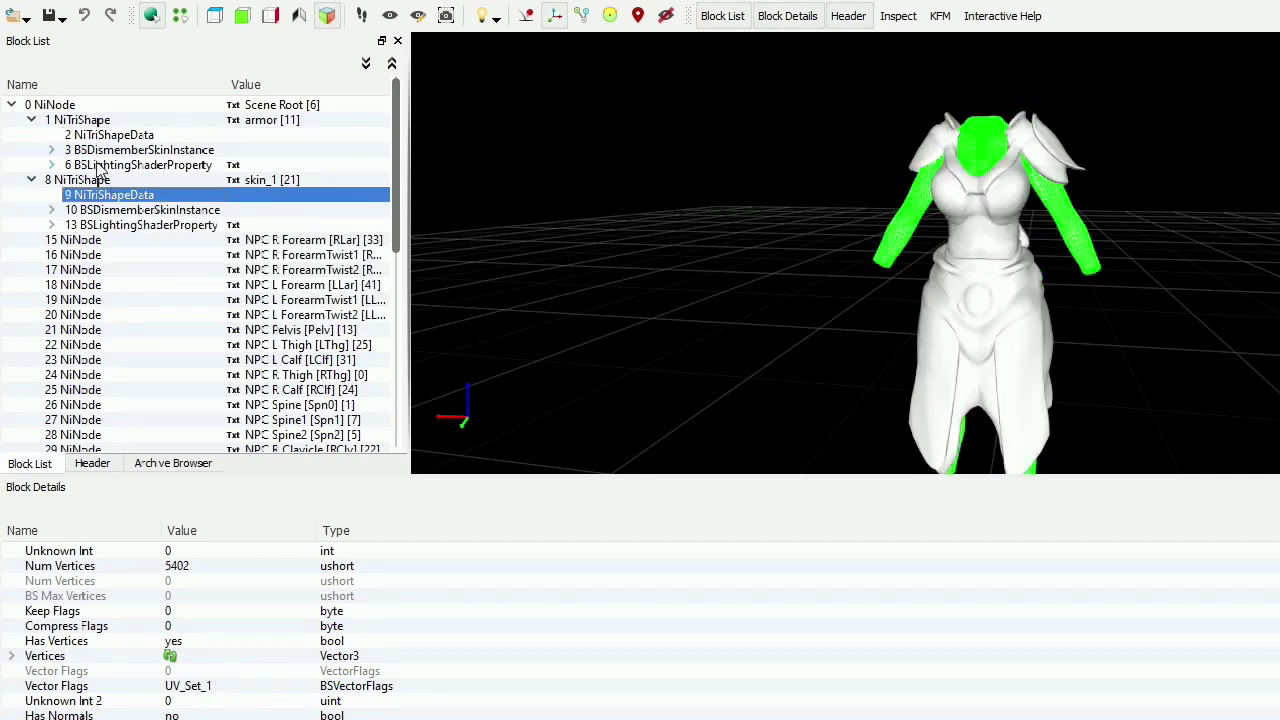
{"action": "scroll", "coordinate": [100, 180], "scroll_direction": "down", "scroll_amount": 3}
{"action": "scroll", "coordinate": [192, 420], "scroll_direction": "up", "scroll_amount": 2}
{"action": "scroll", "coordinate": [207, 602], "scroll_direction": "down", "scroll_amount": 6}
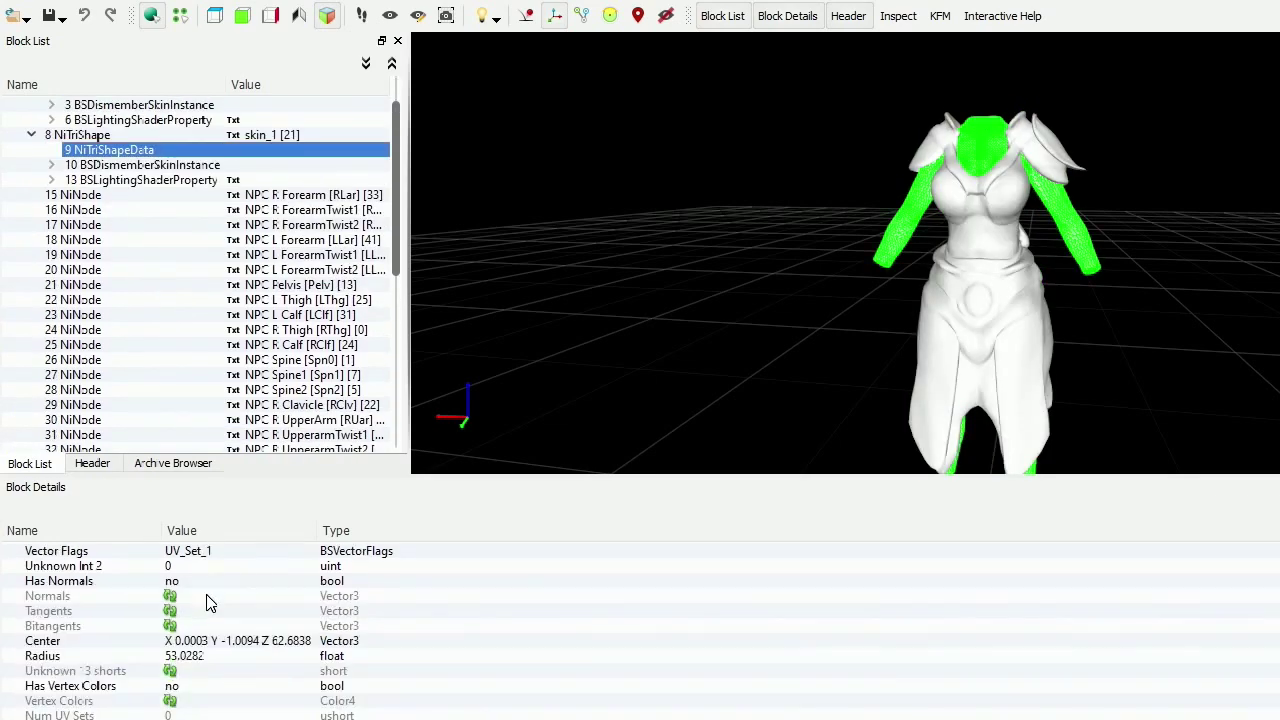
{"action": "scroll", "coordinate": [207, 602], "scroll_direction": "down", "scroll_amount": 1}
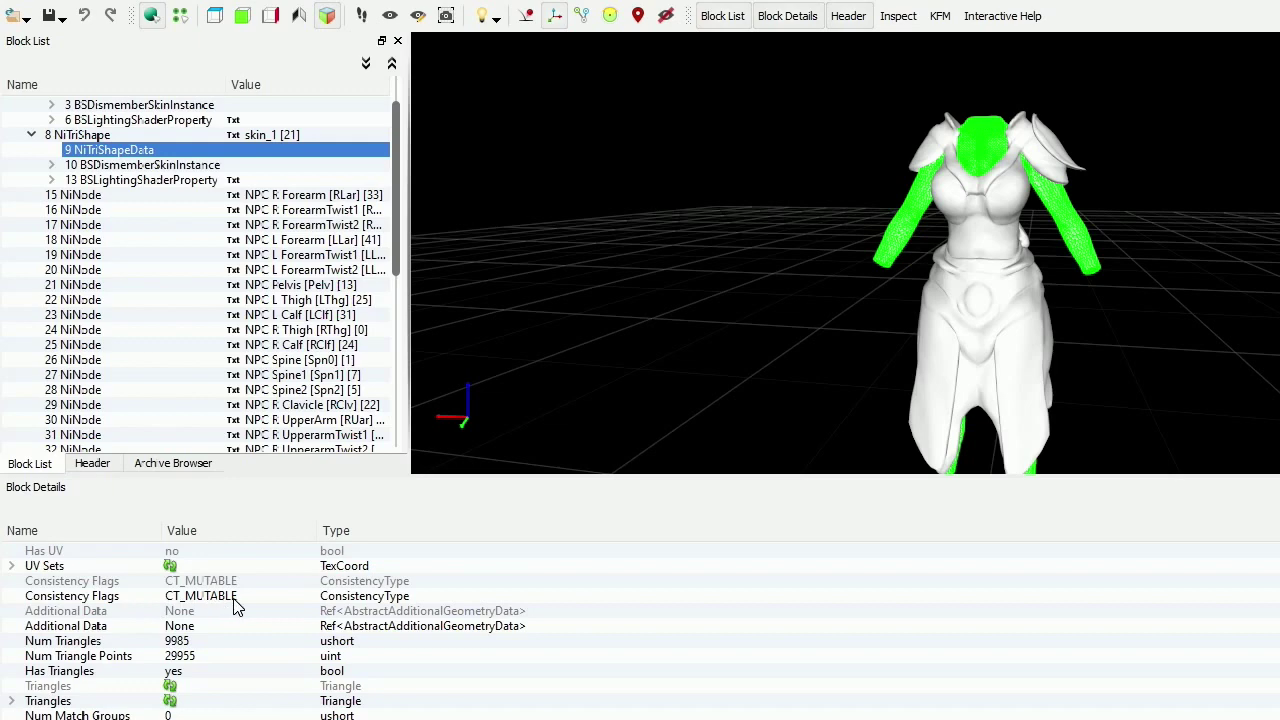
{"action": "scroll", "coordinate": [184, 263], "scroll_direction": "up", "scroll_amount": 1}
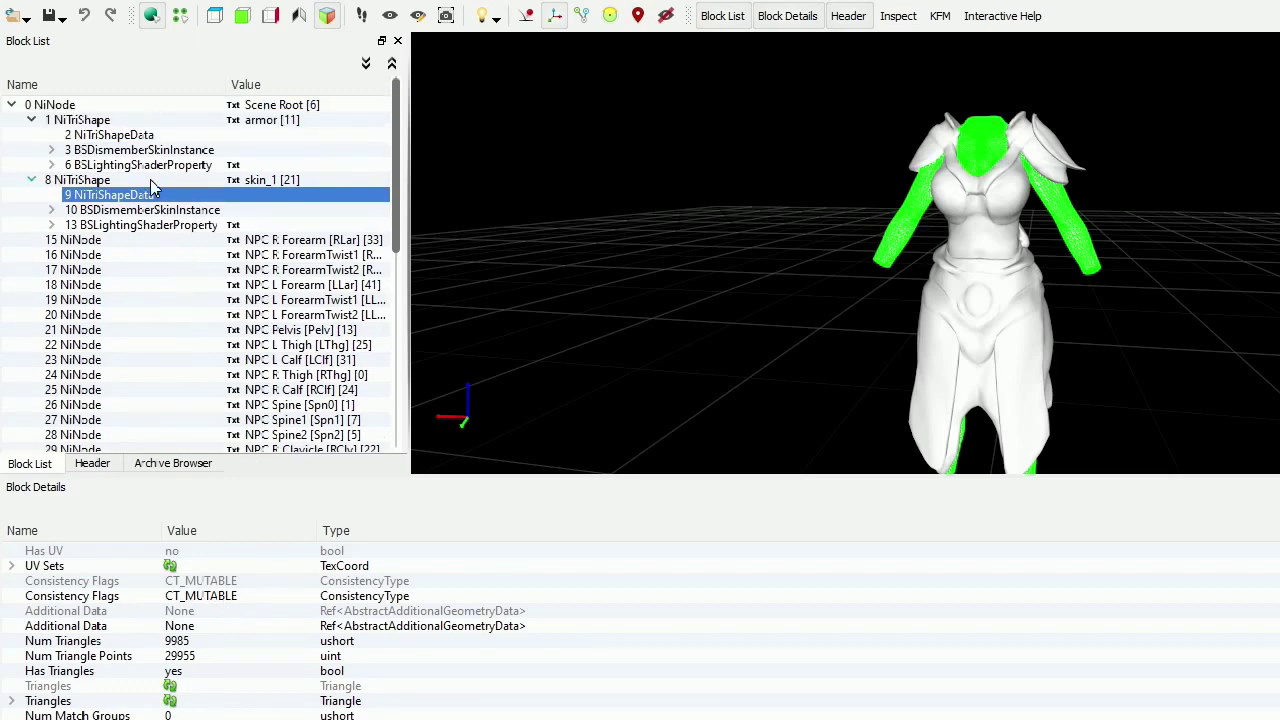
Set the Consistency Flags of the armor shape's NiTriShapeData to CT_MUTABLE.
{"action": "left_click", "coordinate": [146, 136]}
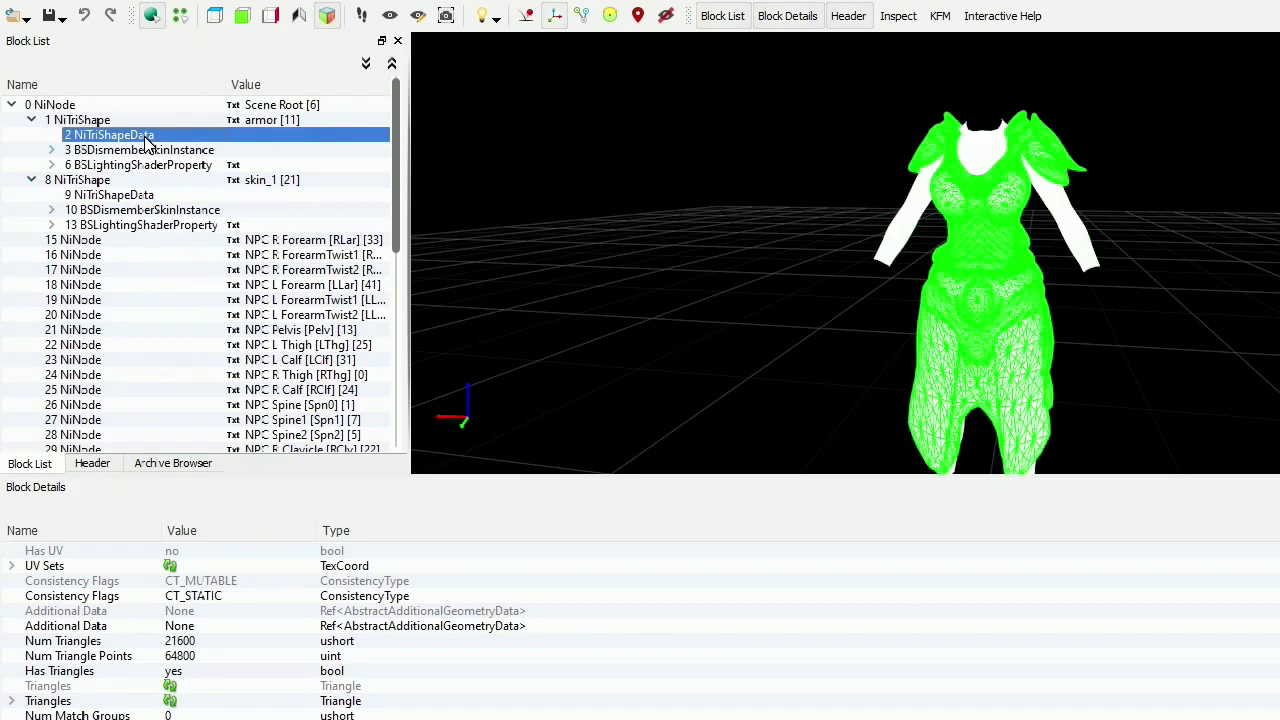
{"action": "left_click", "coordinate": [224, 600]}
{"action": "double_click", "coordinate": [226, 603]}
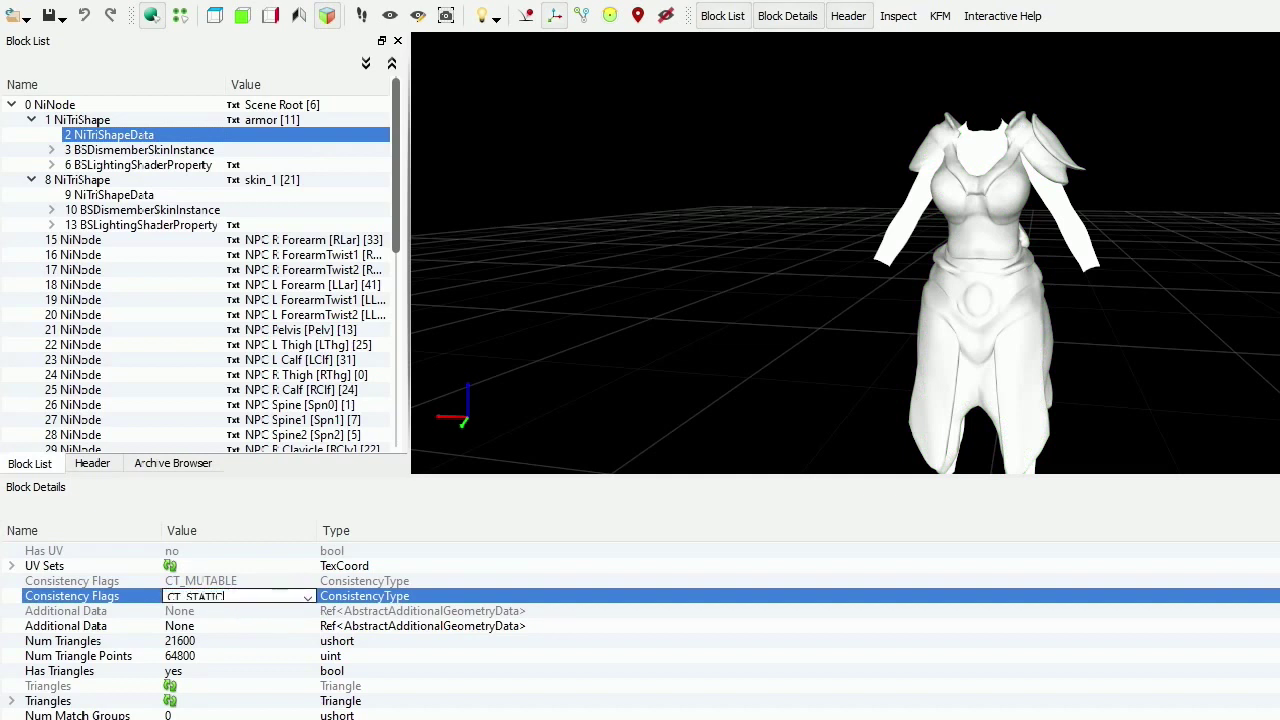
{"action": "left_click", "coordinate": [309, 600]}
{"action": "left_click", "coordinate": [258, 610]}
{"action": "left_click", "coordinate": [122, 598]}
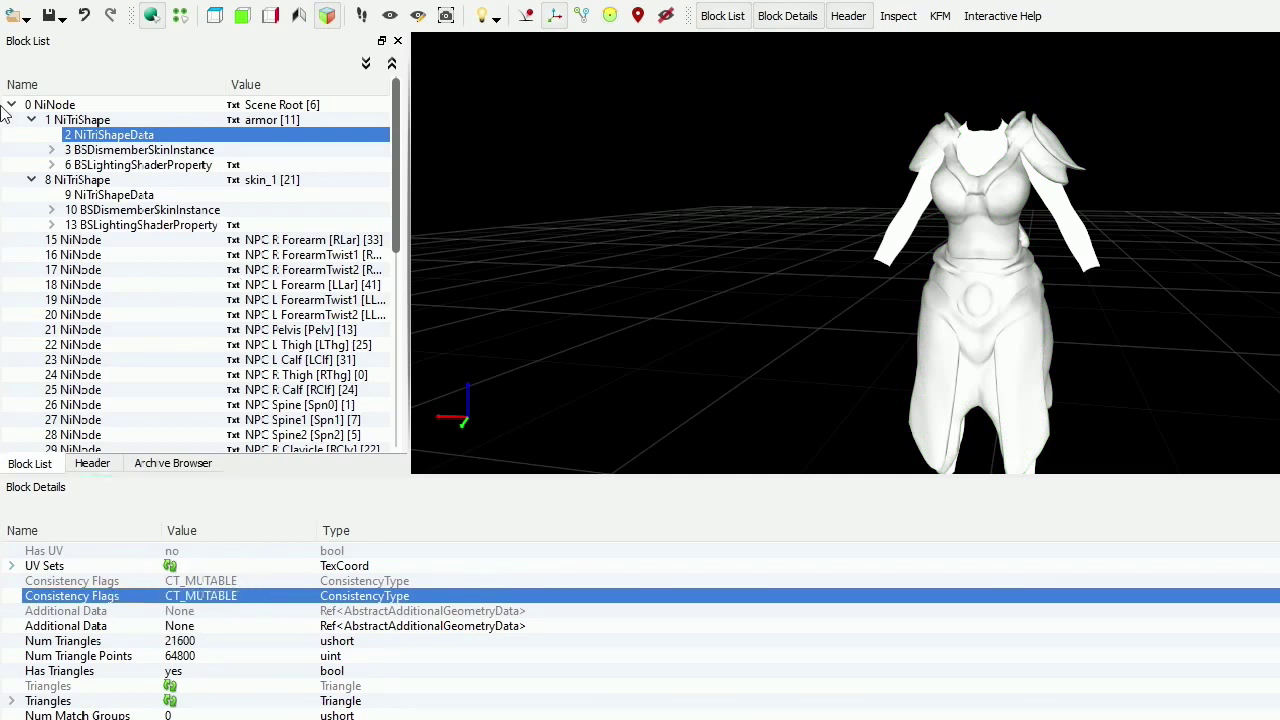
Save the edited mesh, switch to BodySlide and build the HPOLY hide UUNP HDT outfit with the Base Sliders - Pushup preset.
{"action": "left_click", "coordinate": [22, 12]}
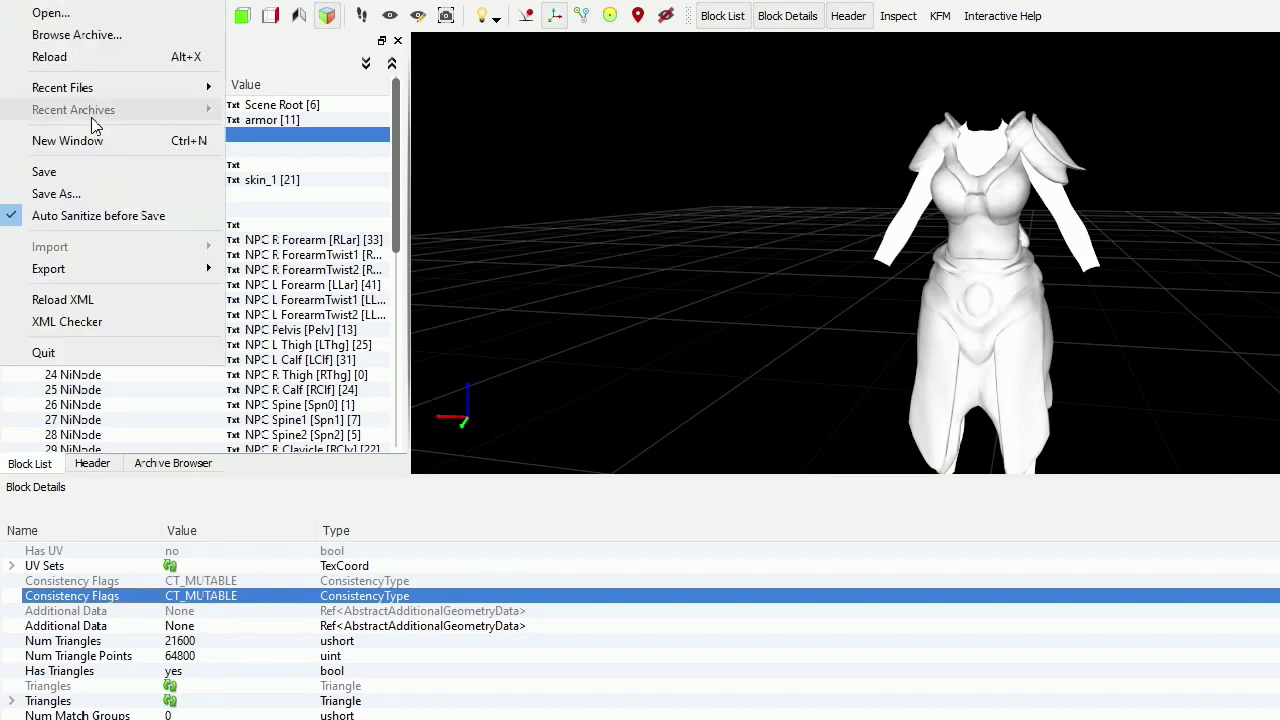
{"action": "left_click", "coordinate": [88, 176]}
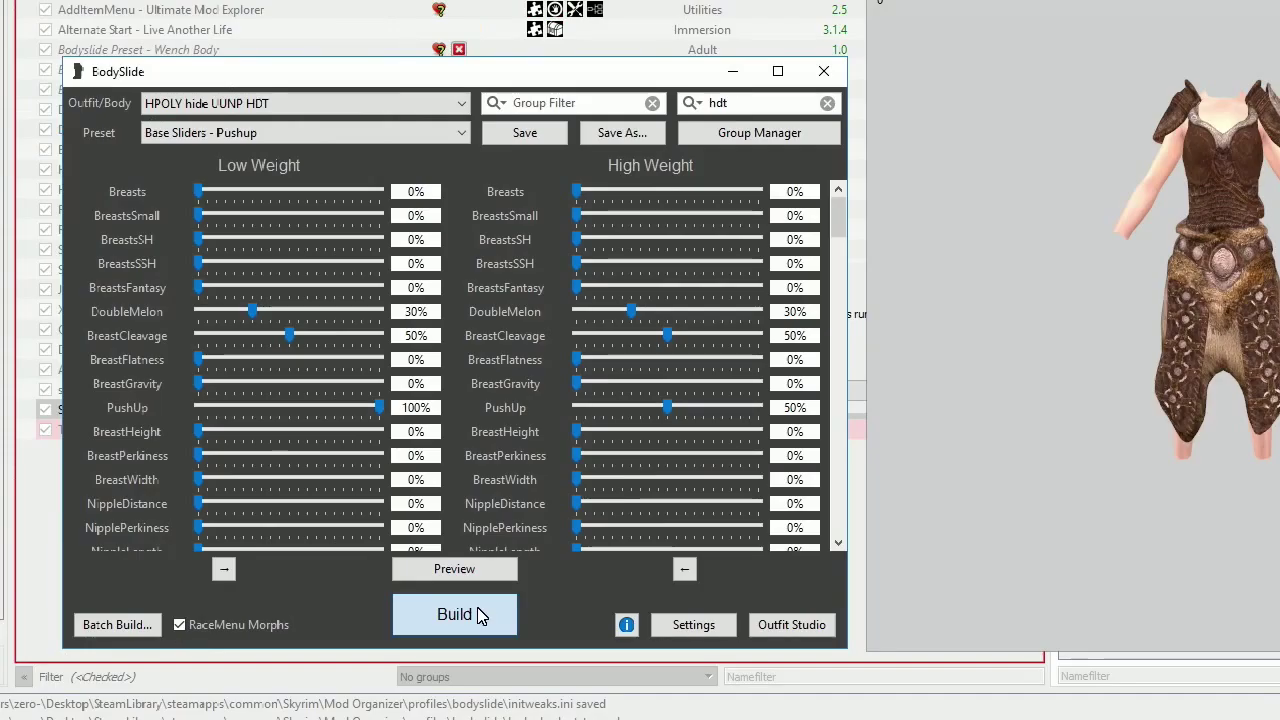
{"action": "left_click", "coordinate": [477, 607]}
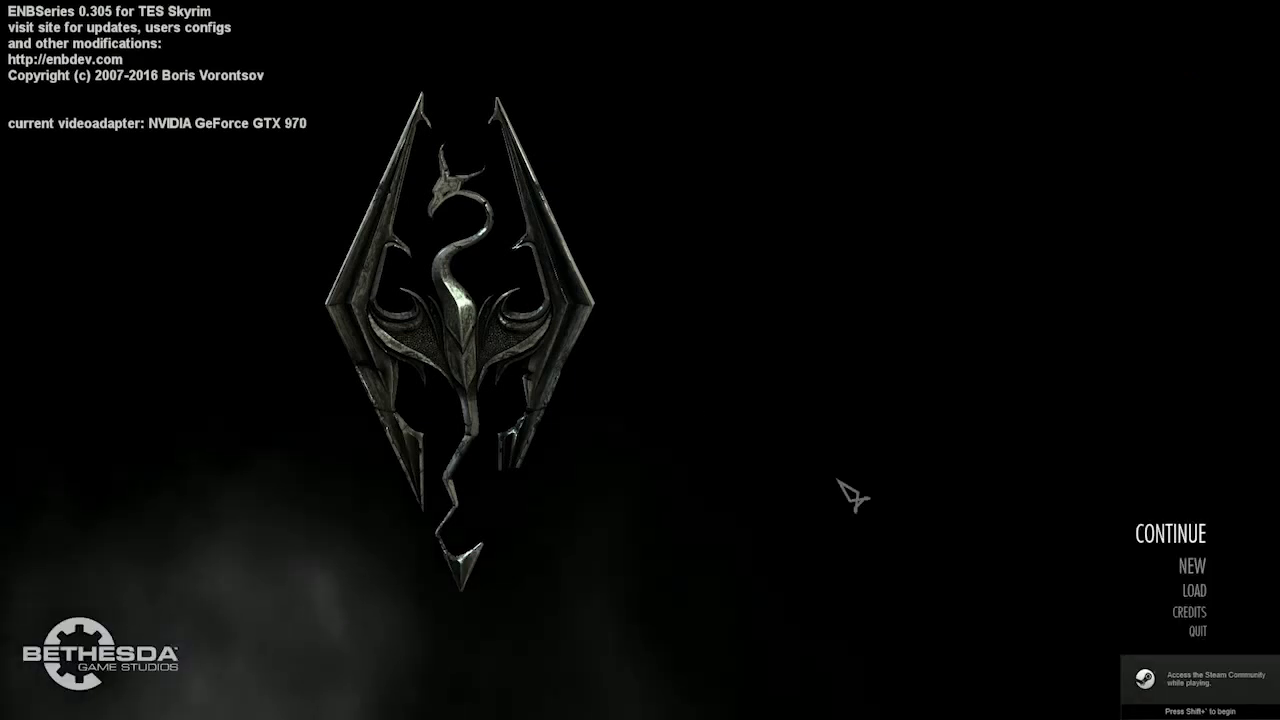
Load a saved game in Skyrim and examine the character's armor from the side and front.
{"action": "left_click", "coordinate": [1194, 590]}
{"action": "left_click", "coordinate": [900, 349]}
{"action": "key", "text": "Return"}
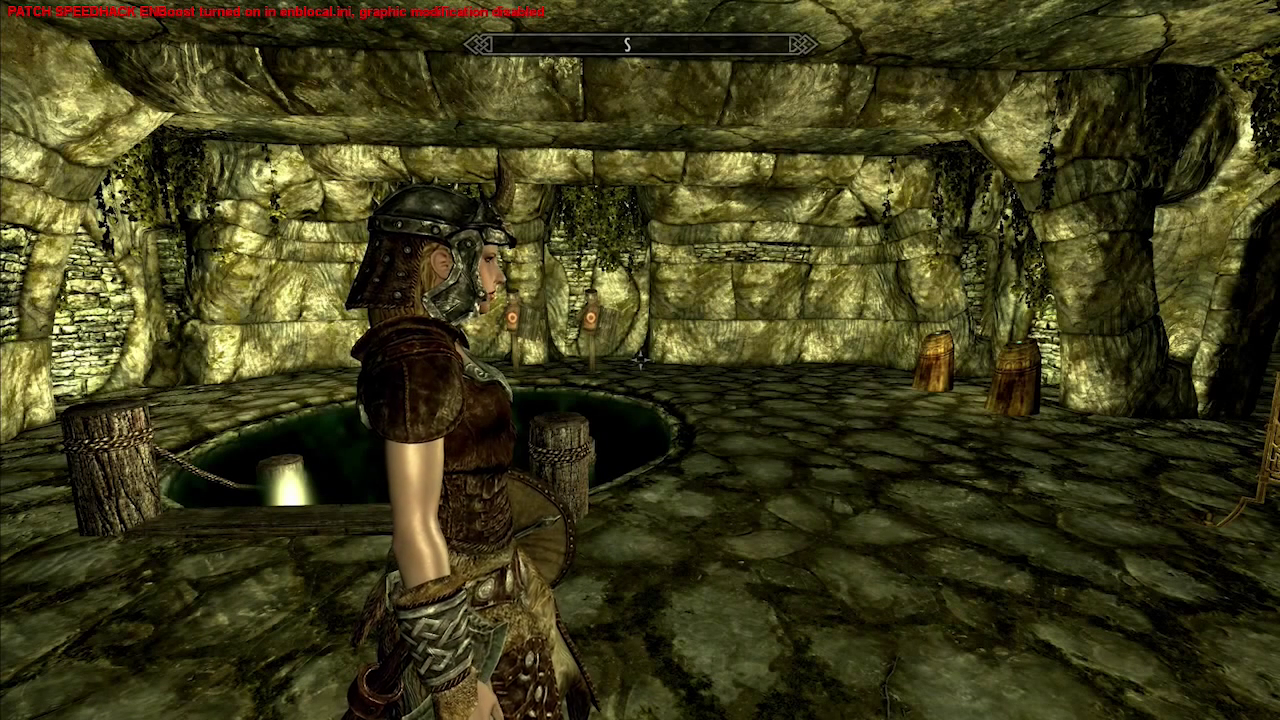
{"action": "mouse_move", "coordinate": [640, 362]}
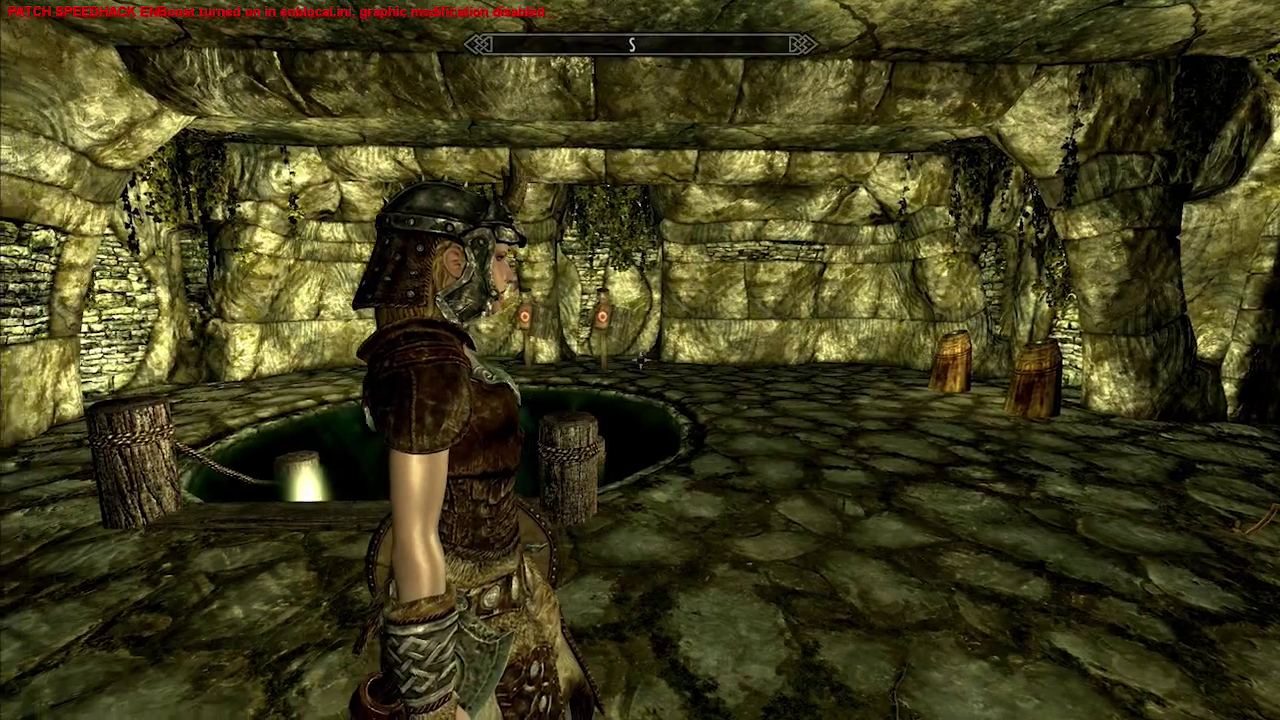
{"action": "key", "text": "grave"}
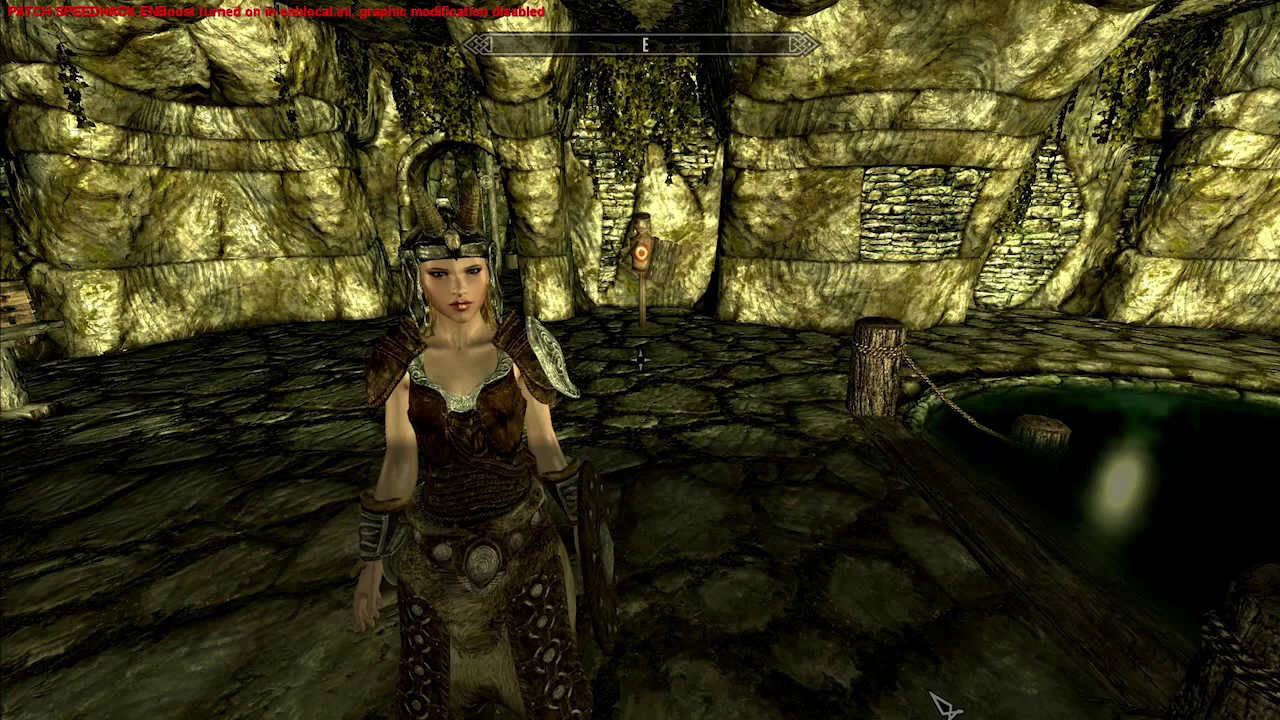
Open the character editor with showracemenu, display the UUNP Morphs sliders, turn the light off and zoom out to inspect the armor.
{"action": "type", "text": "showracemenu"}
{"action": "key", "text": "Return"}
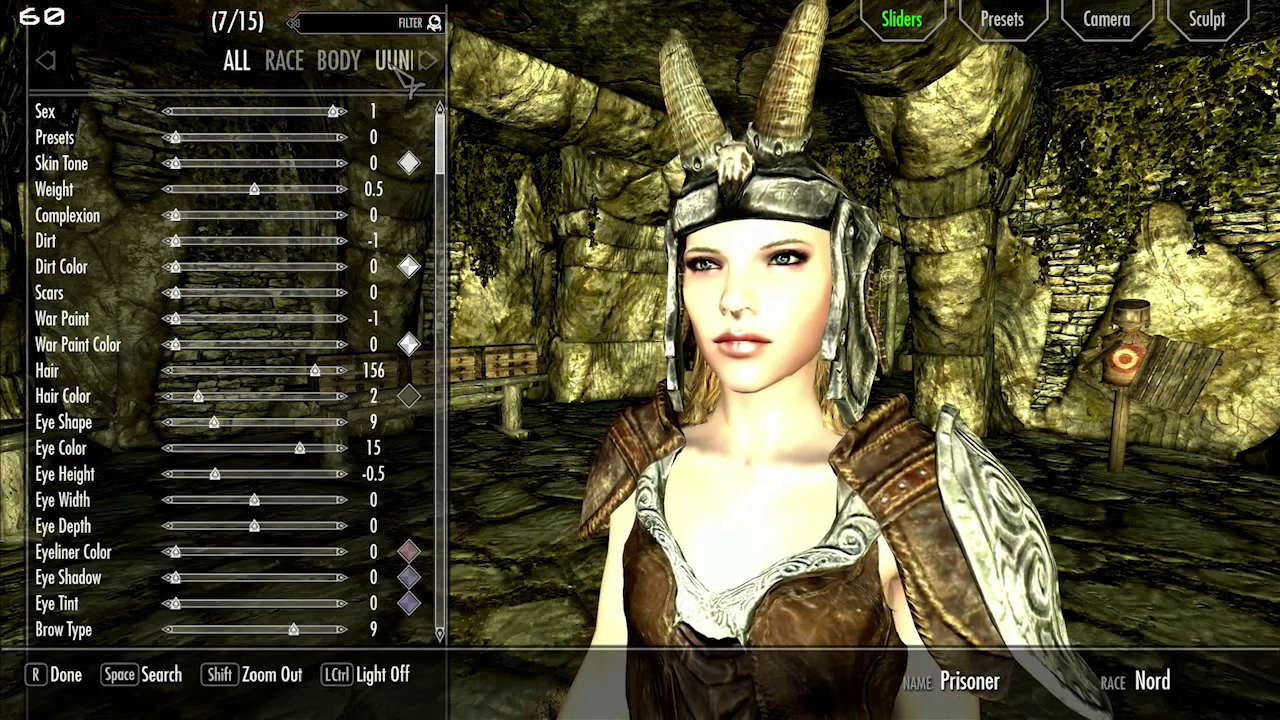
{"action": "left_click", "coordinate": [410, 78]}
{"action": "key", "text": "ctrl"}
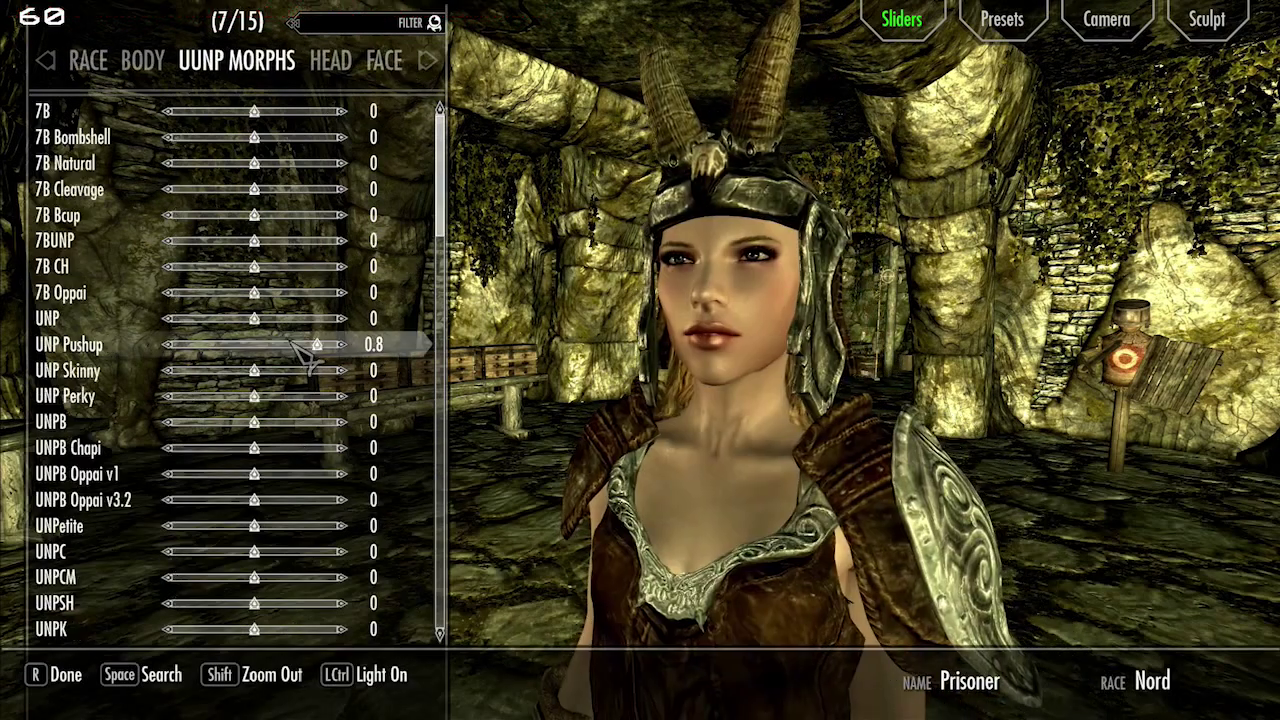
{"action": "key", "text": "shift"}
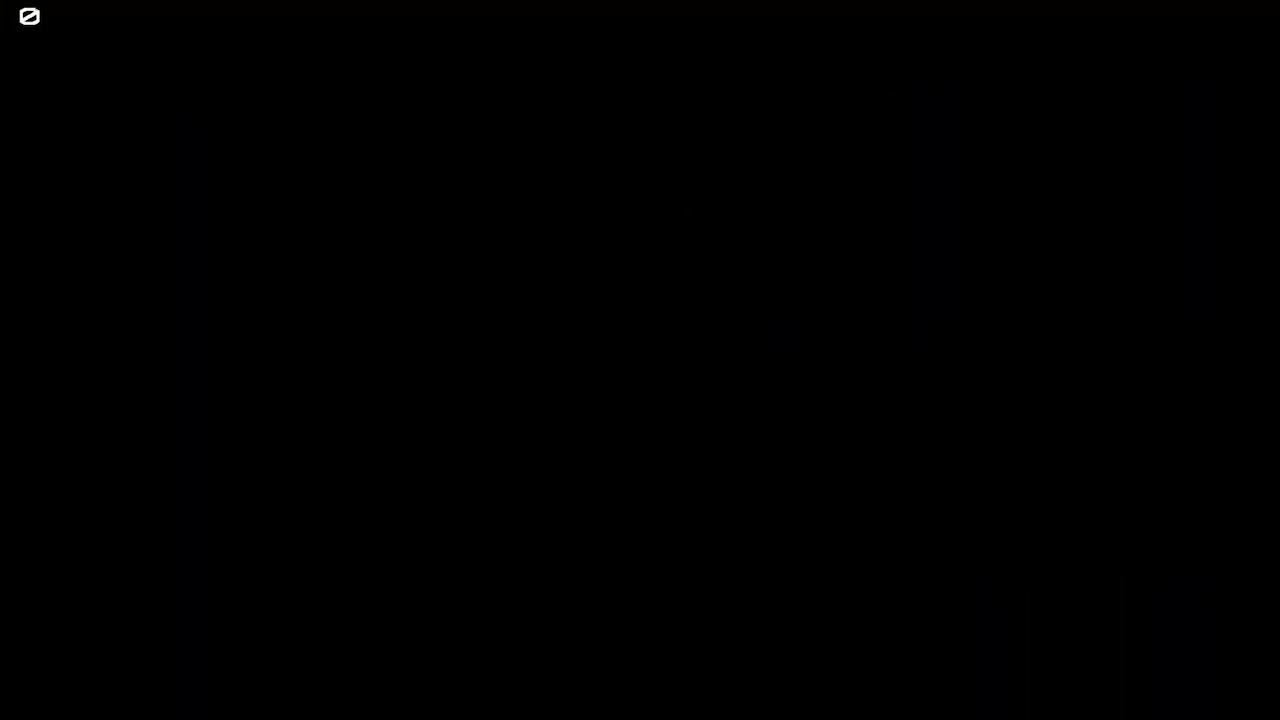
Run along the stone road from the bridge past Honningbrew Meadery.
{"action": "key", "text": "w"}
{"action": "key", "text": "f"}
{"action": "key", "text": "alt+w"}
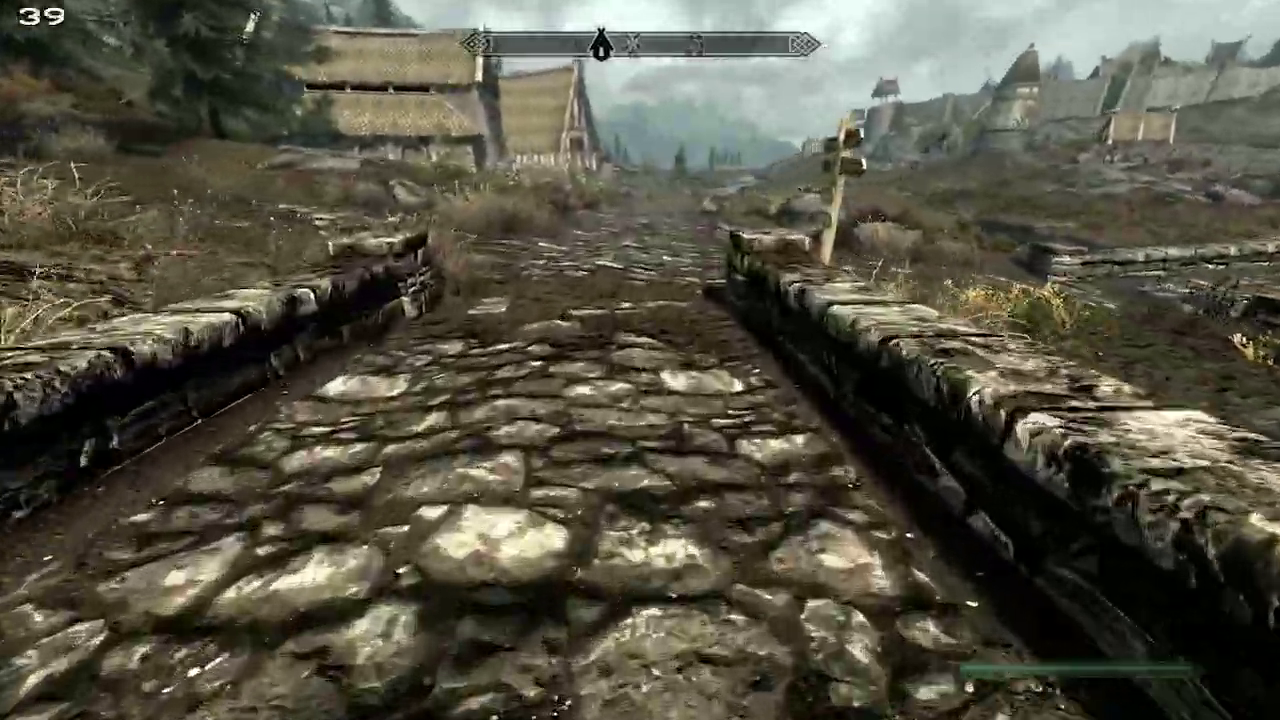
{"action": "key", "text": "alt+w"}
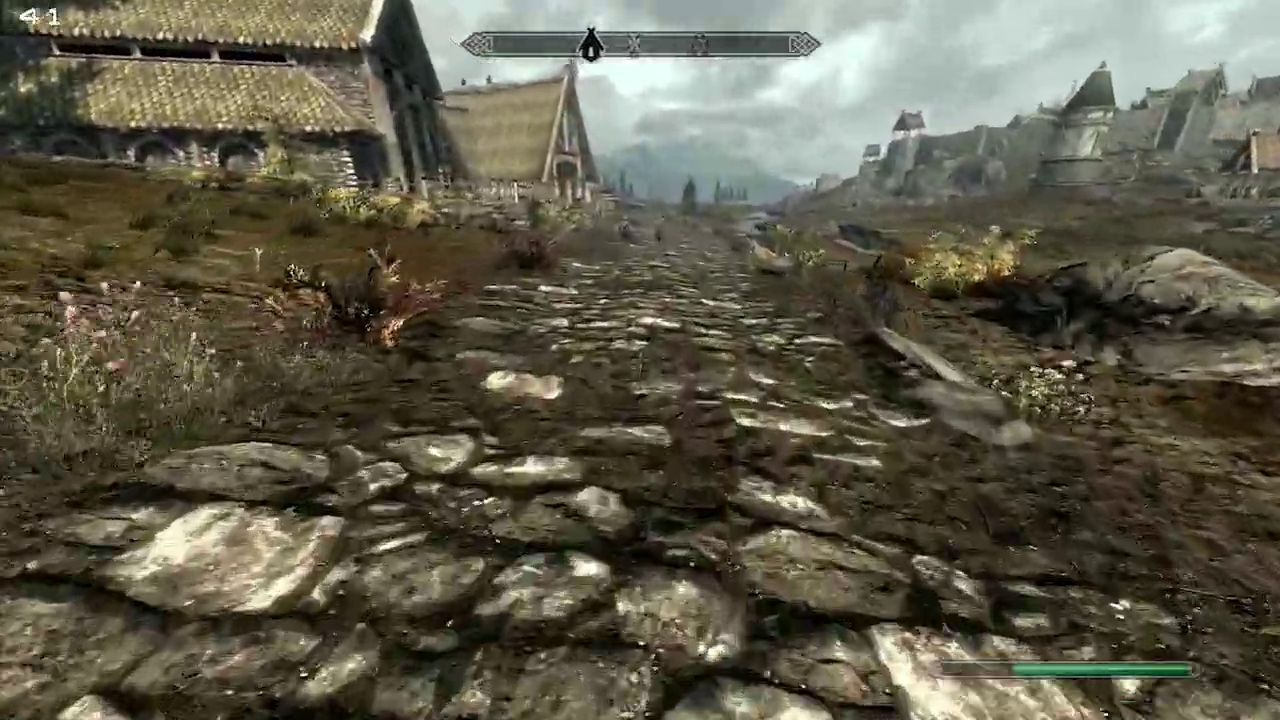
{"action": "key", "text": "w"}
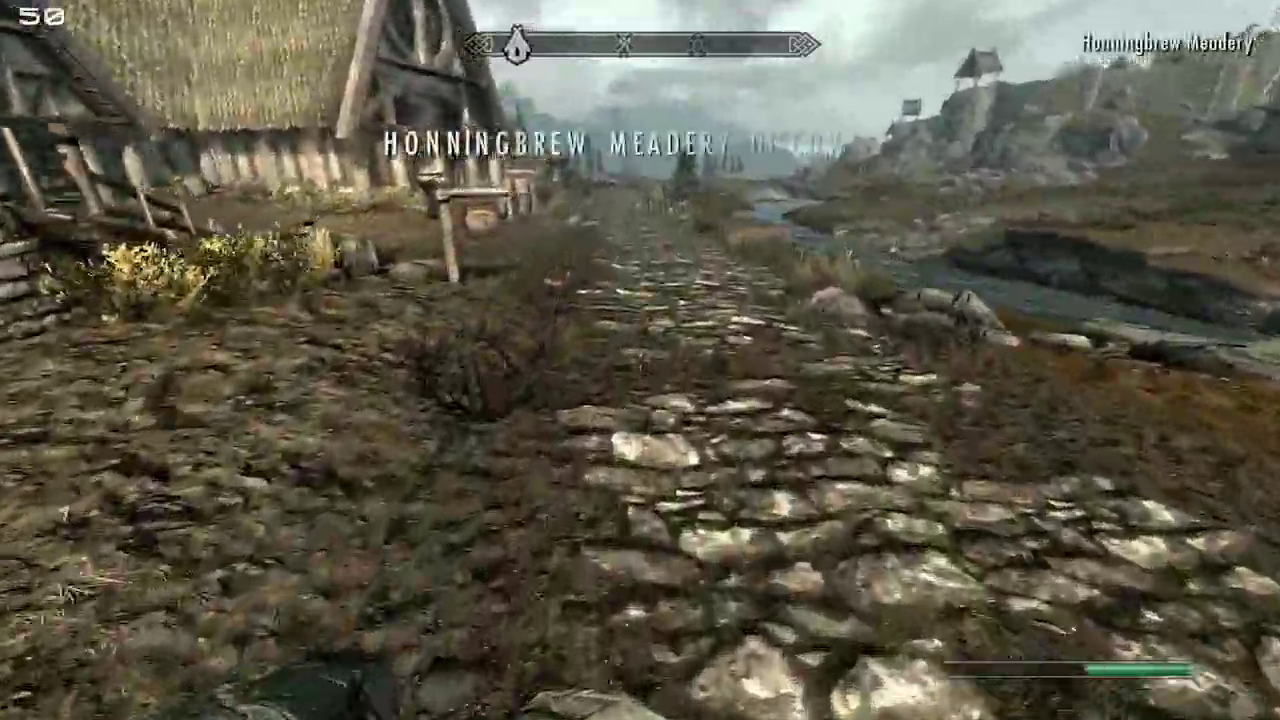
{"action": "key", "text": "w"}
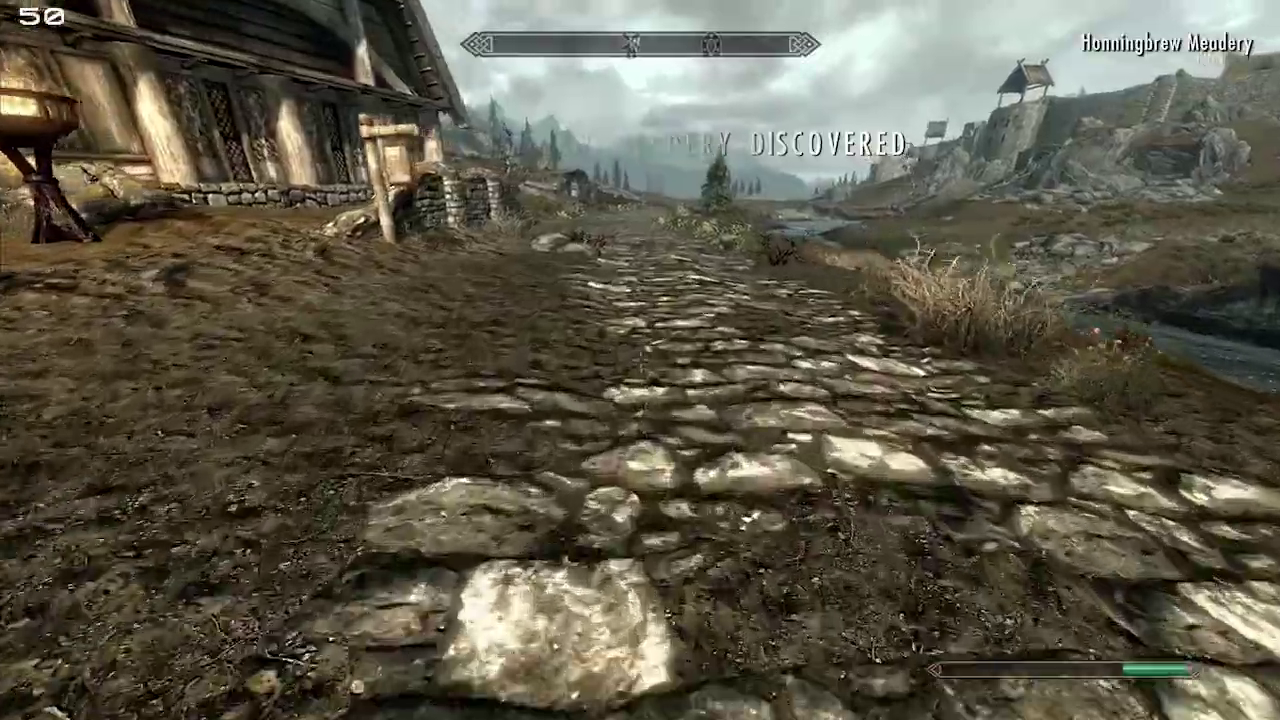
{"action": "key", "text": "w"}
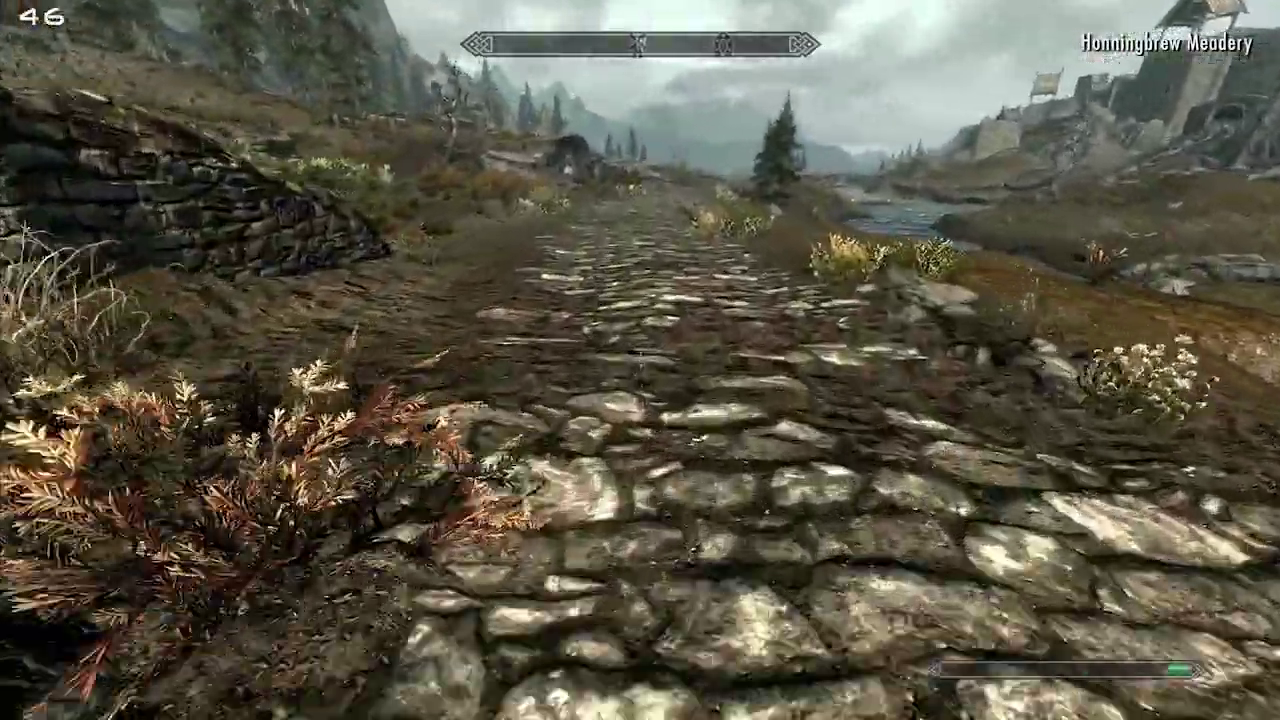
Follow the riverside road and cross the grassland and cabbage field to the group fighting at Pelagia Farm.
{"action": "key", "text": "w"}
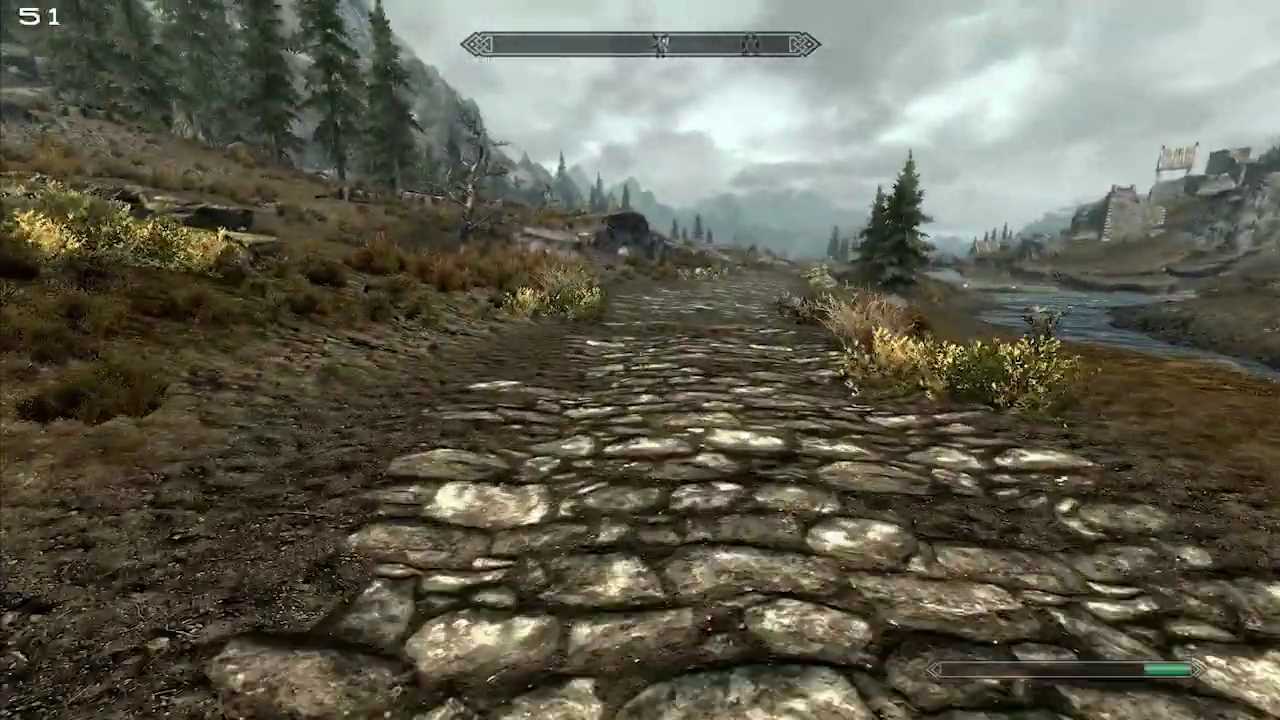
{"action": "key", "text": "w"}
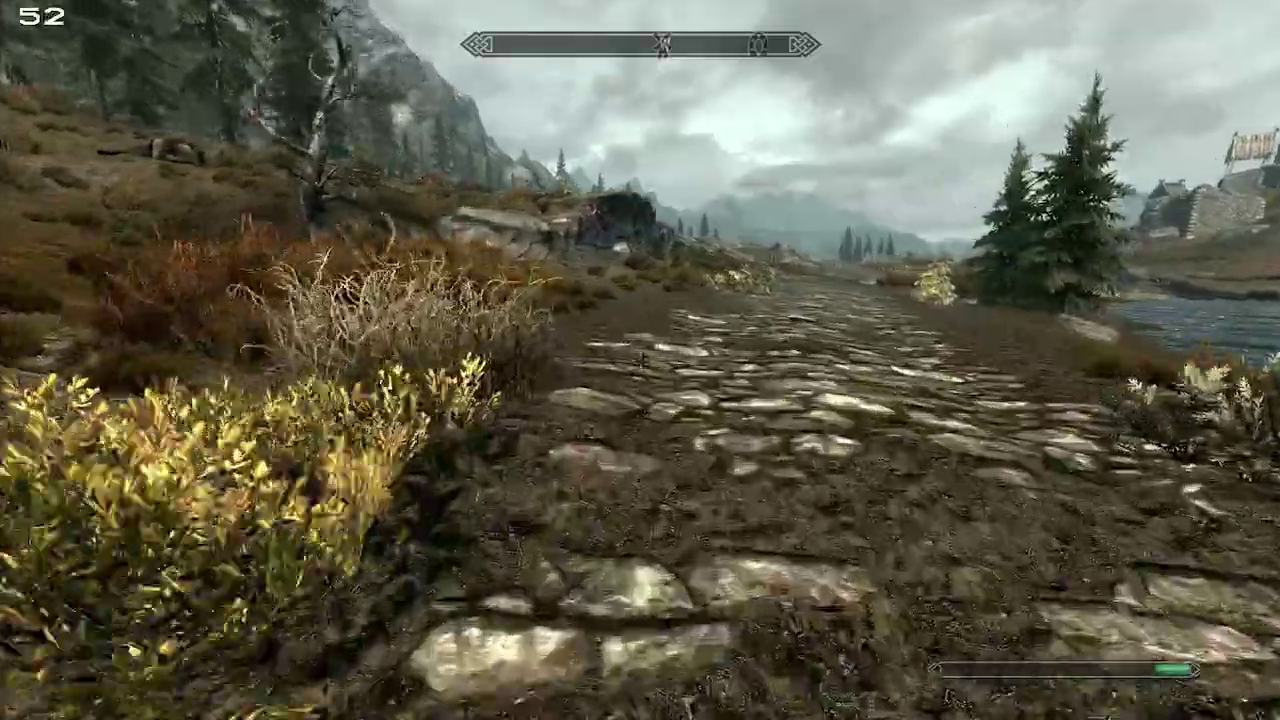
{"action": "key", "text": "w"}
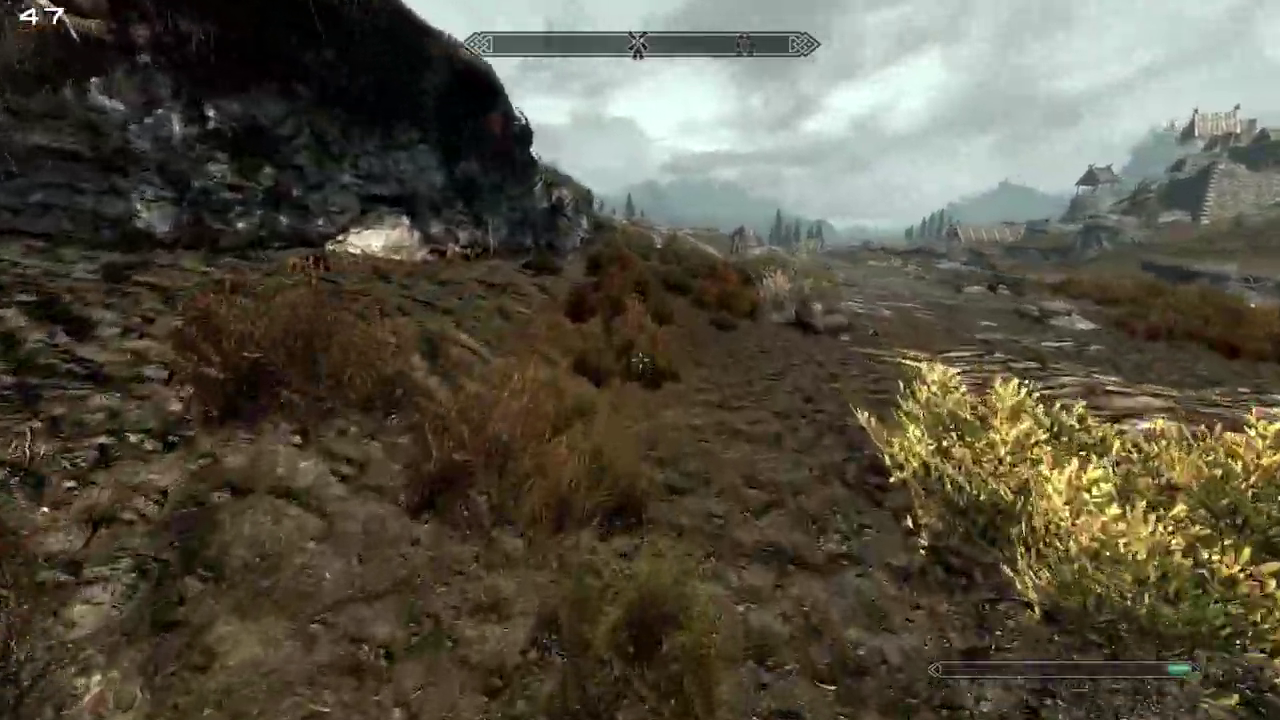
{"action": "key", "text": "w"}
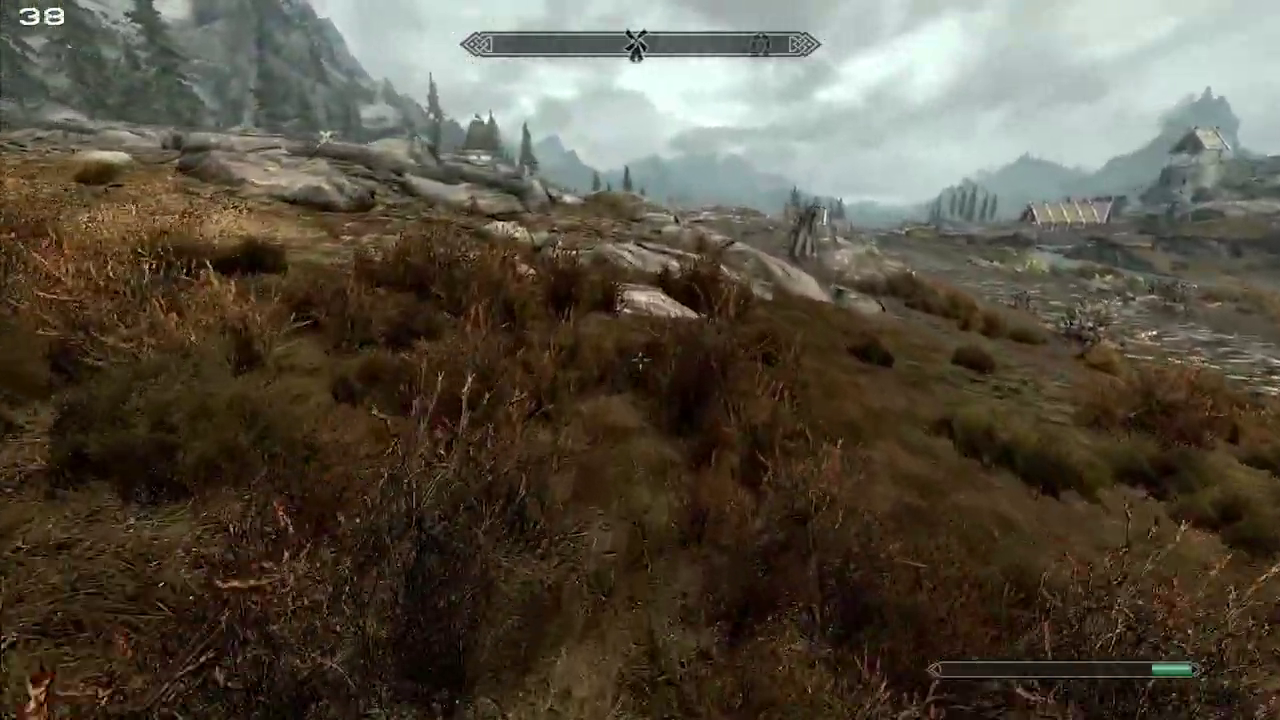
{"action": "key", "text": "w"}
{"action": "key", "text": "w"}
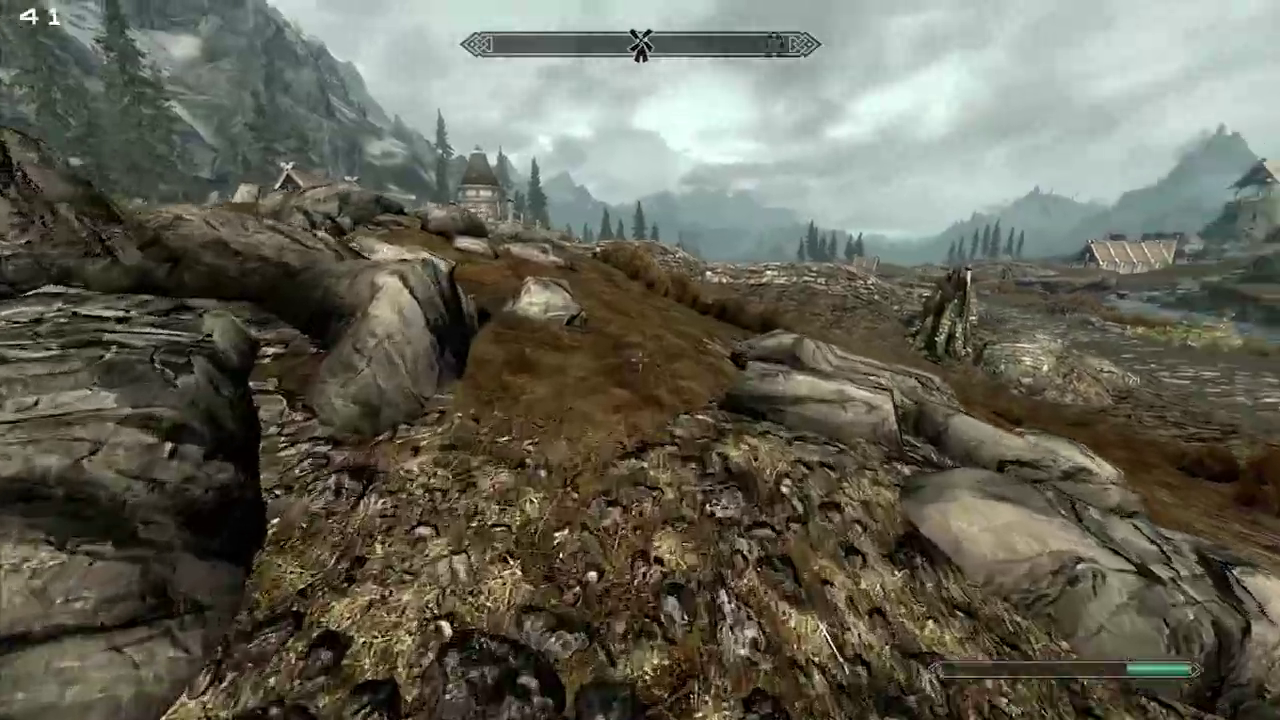
{"action": "key", "text": "w"}
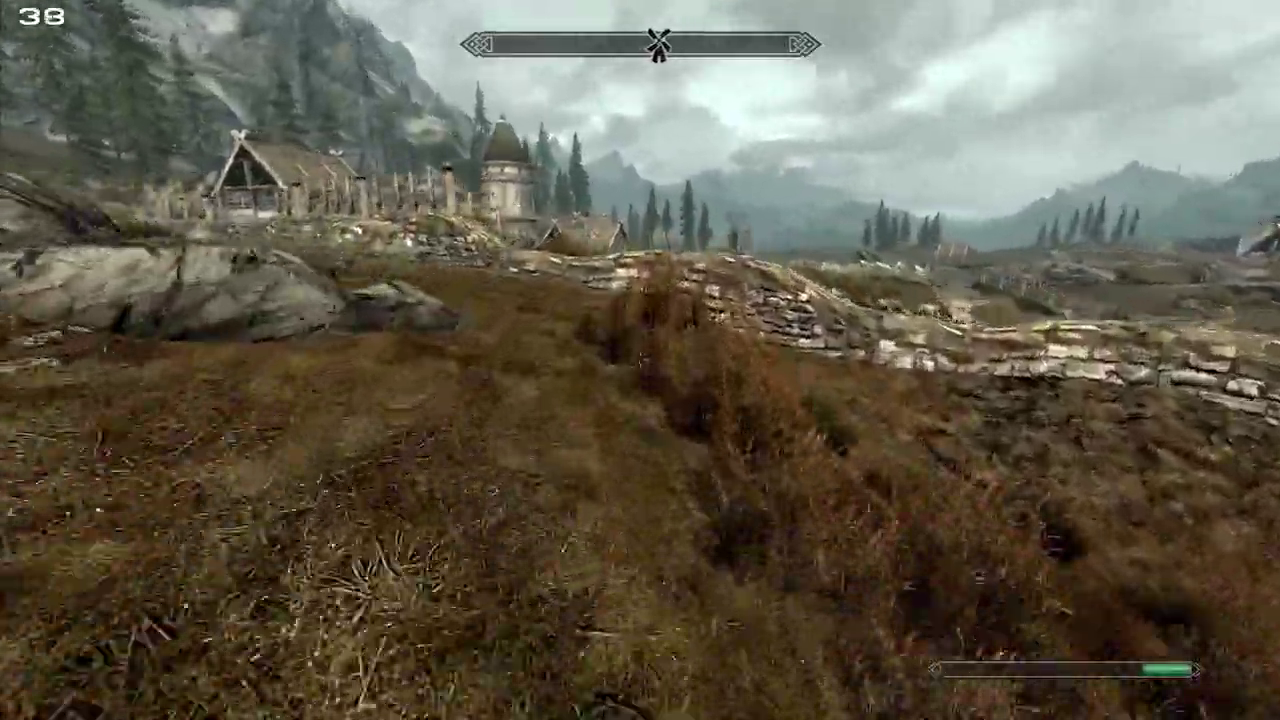
{"action": "key", "text": "w"}
{"action": "key", "text": "w"}
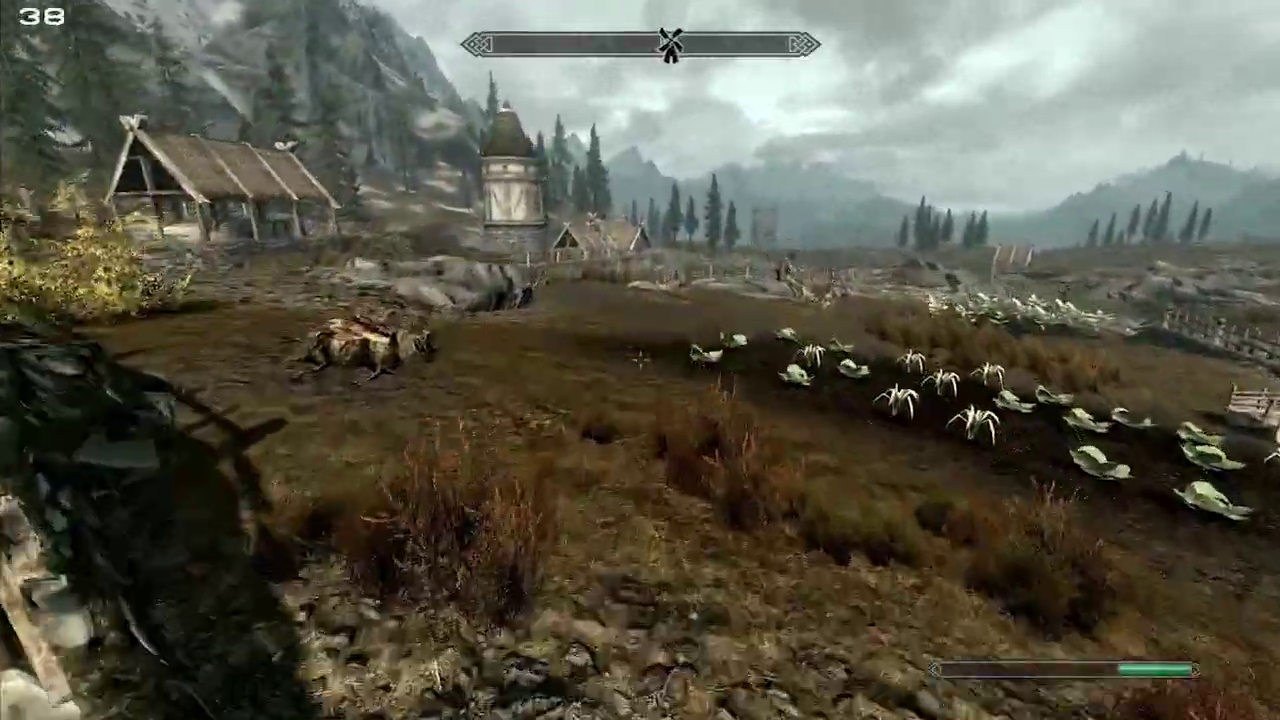
{"action": "key", "text": "w"}
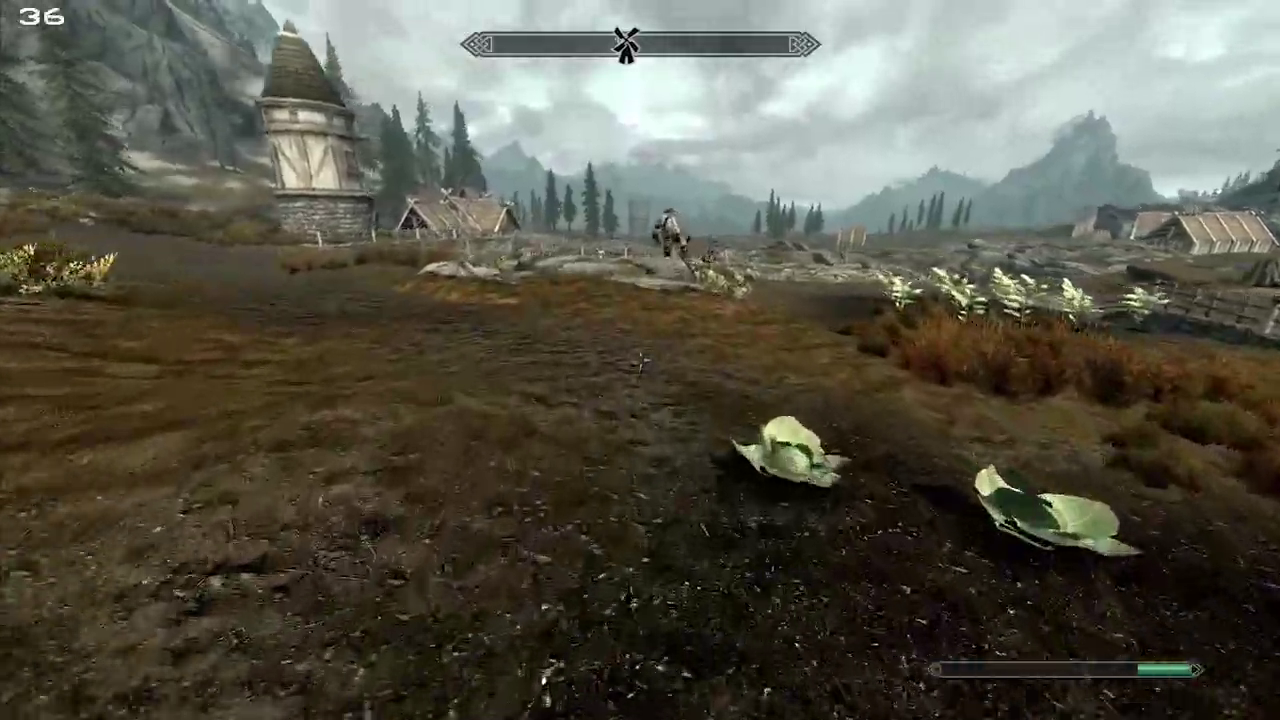
{"action": "key", "text": "w"}
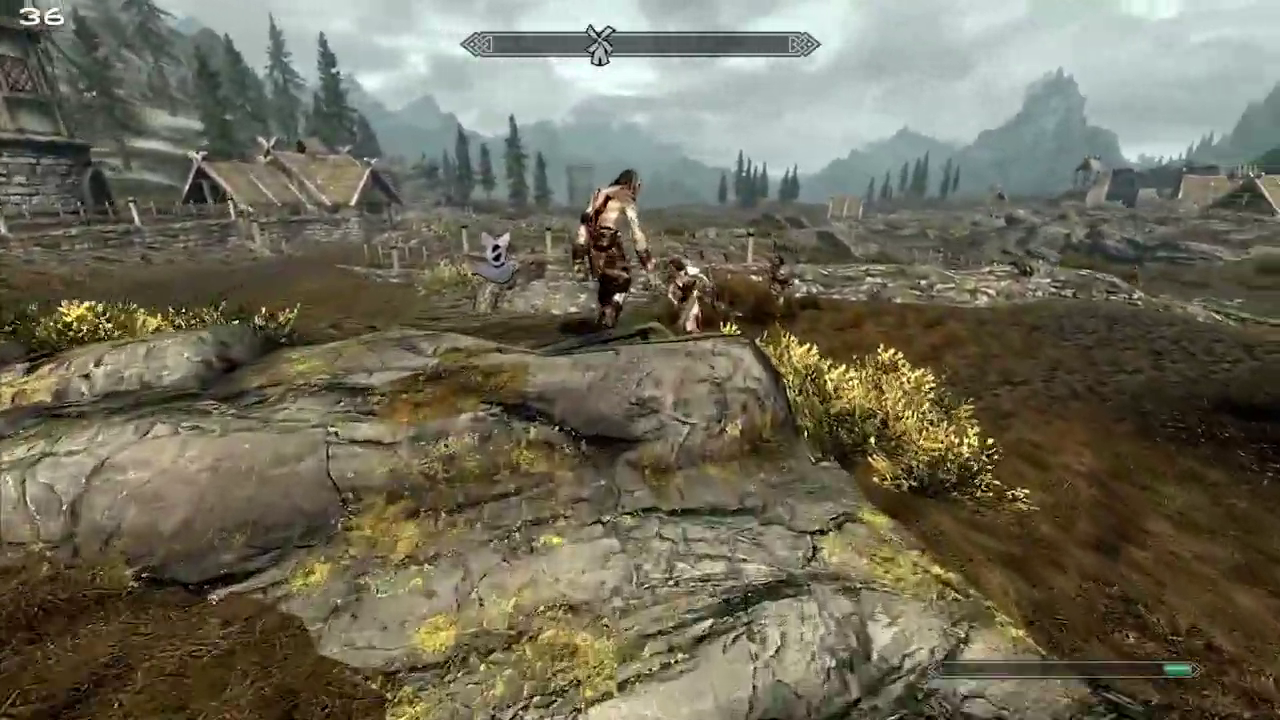
Approach the huntress beside the farm's stone wall and fence to examine her armor.
{"action": "key", "text": "w"}
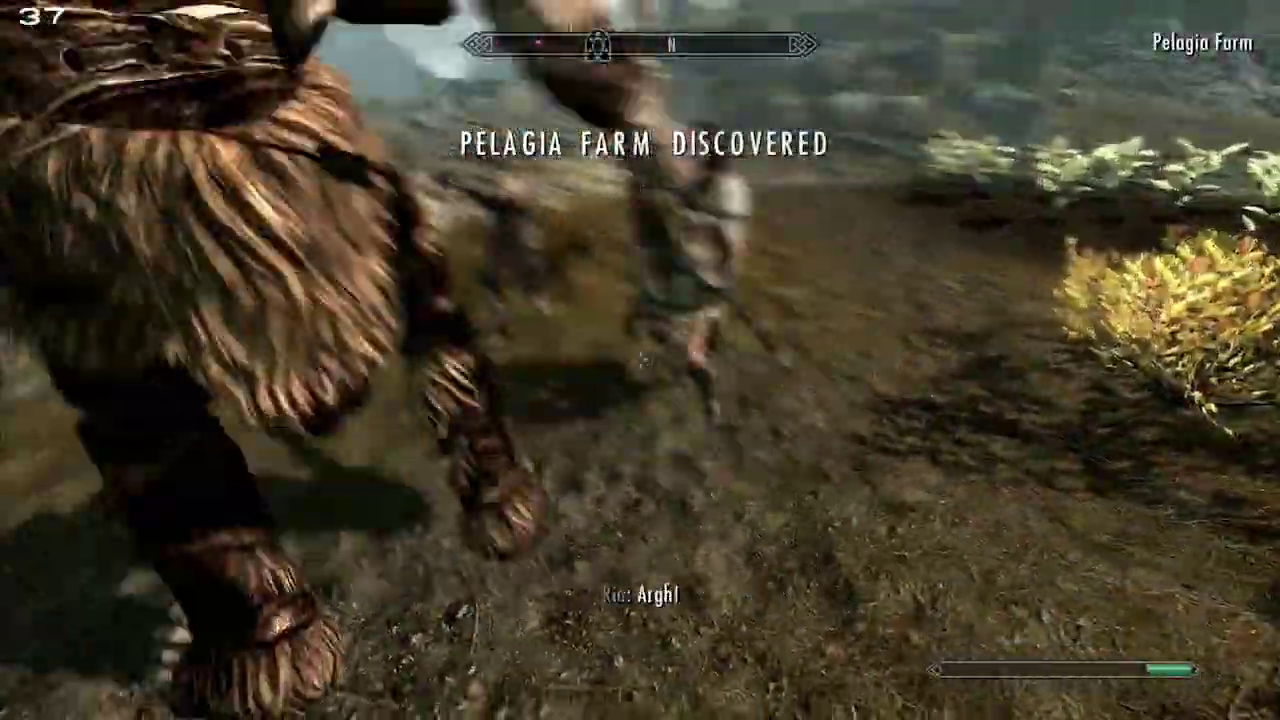
{"action": "key", "text": "w"}
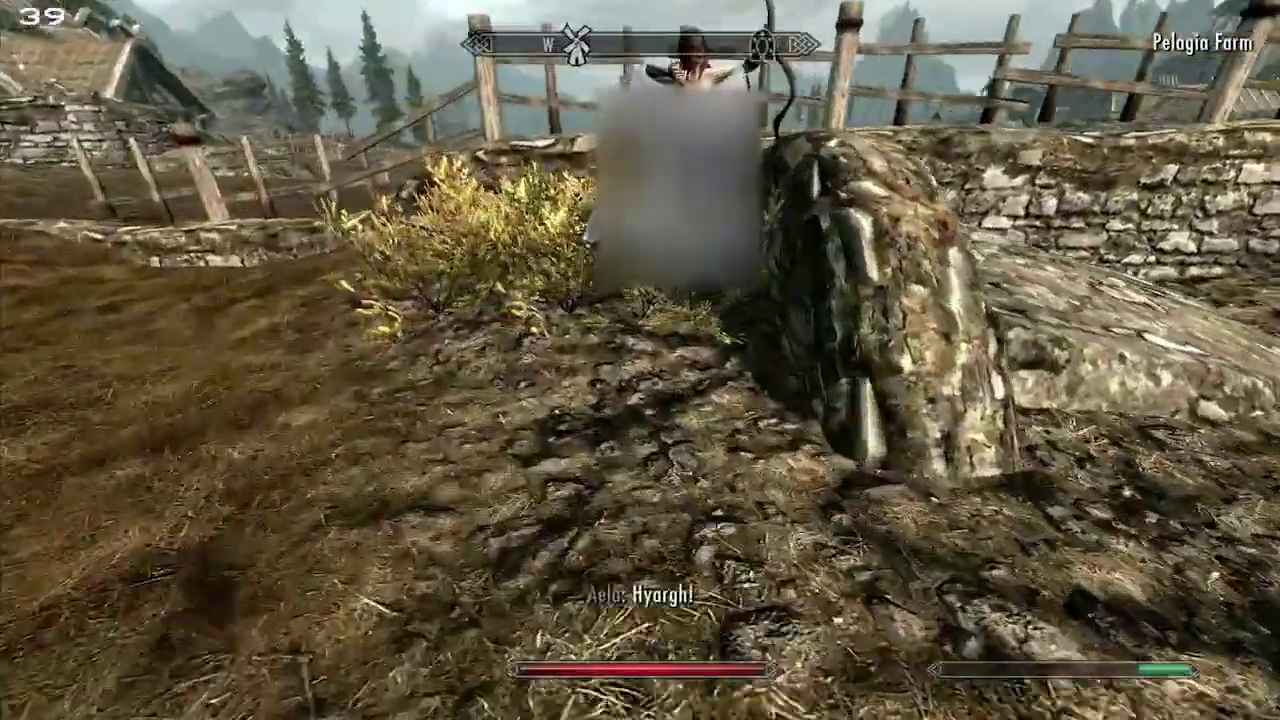
{"action": "key", "text": "w"}
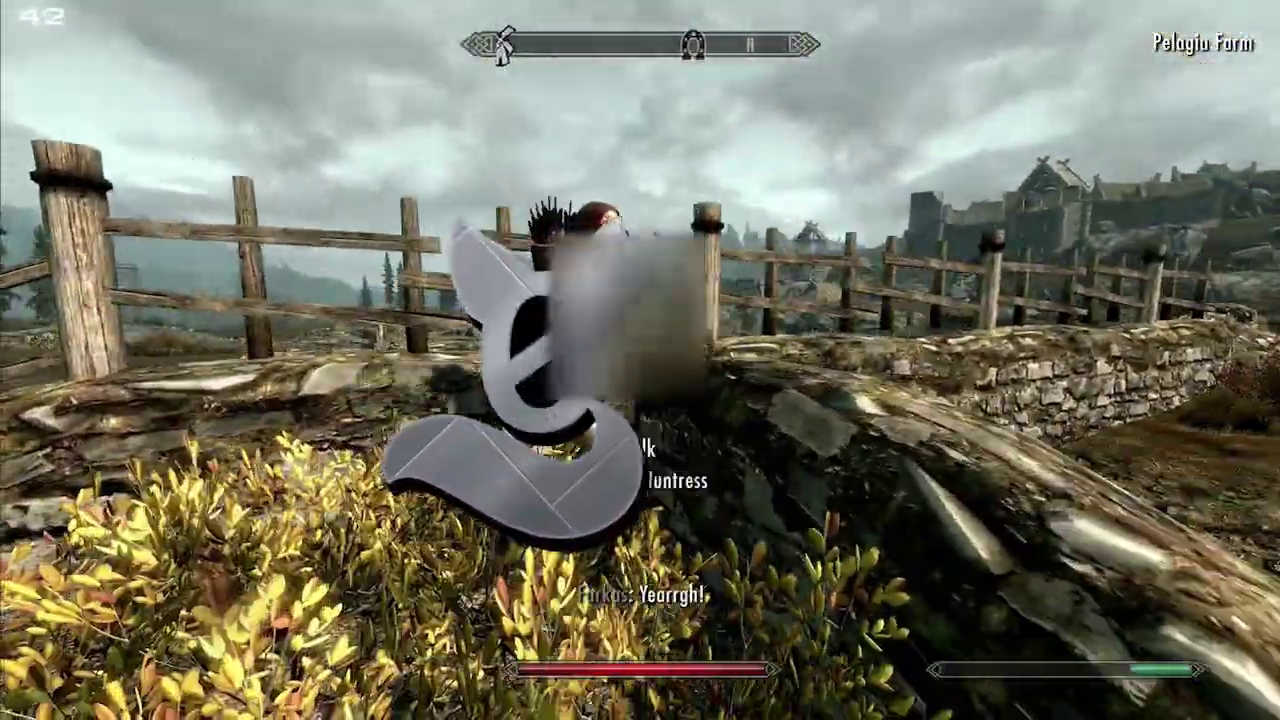